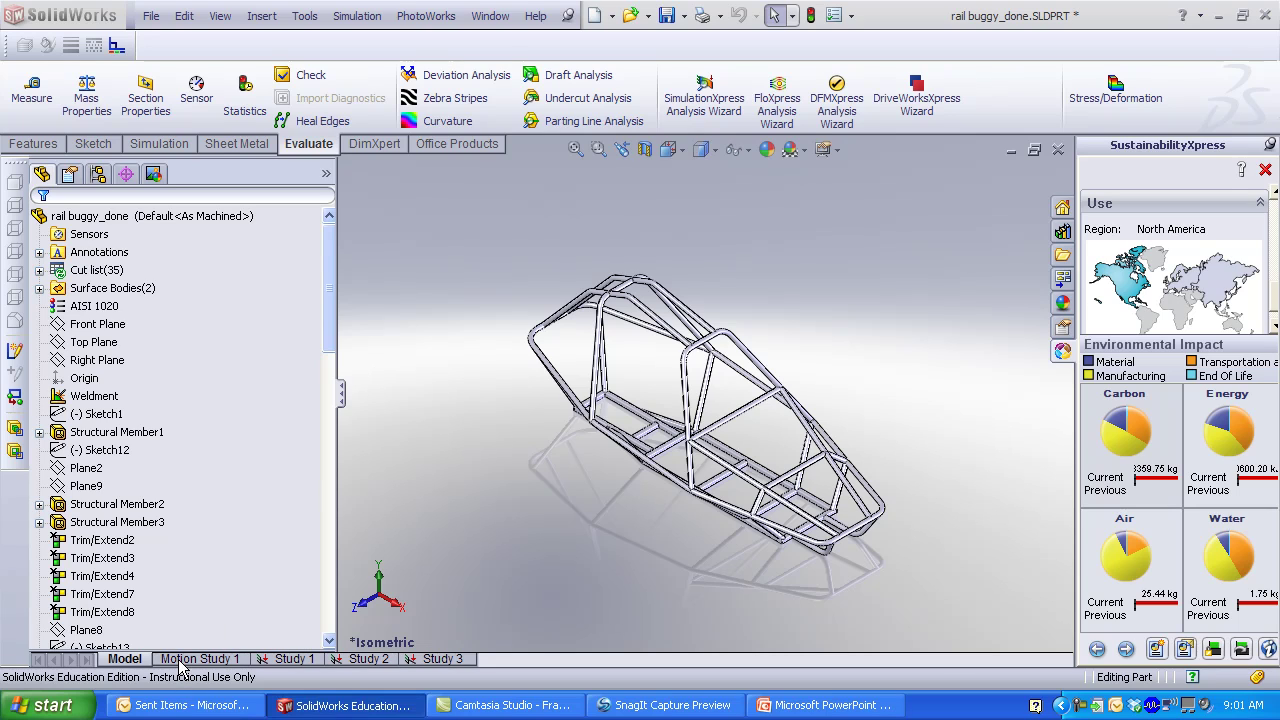
Create a new simulation study named Frame1 and enlarge the study tree to show all items
left_click(181, 660)
right_click(181, 660)
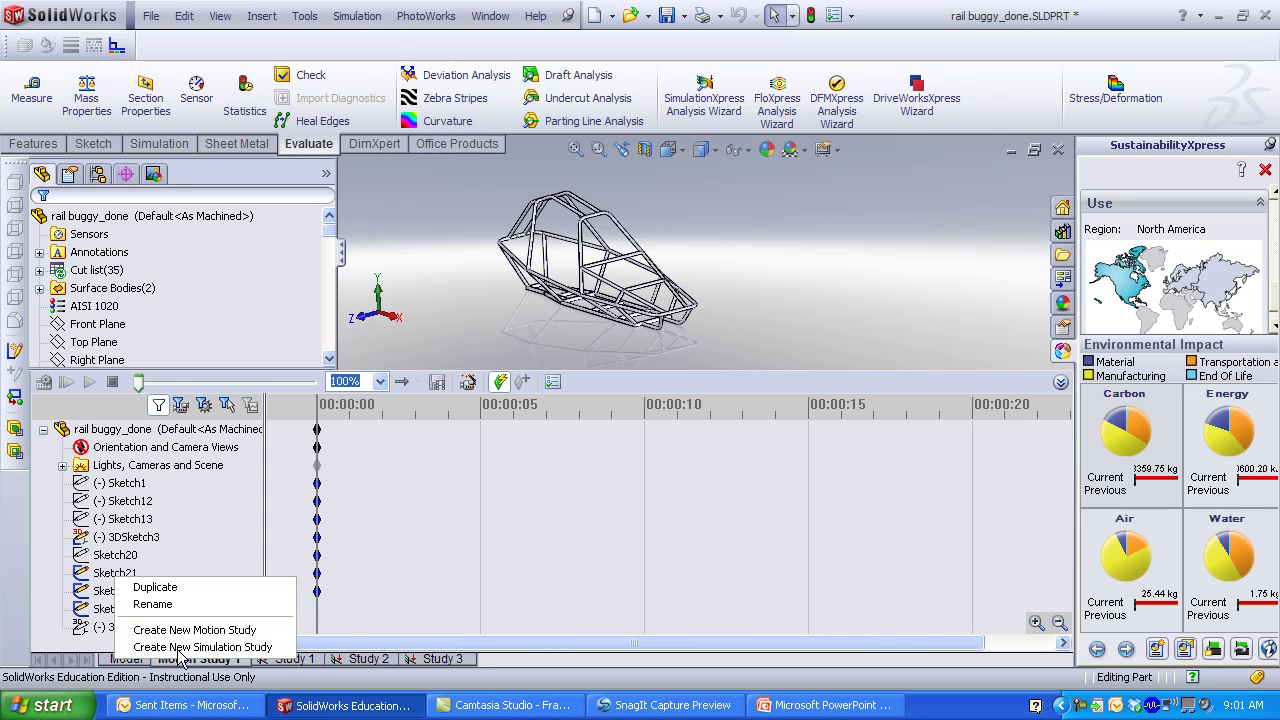
left_click(180, 647)
type("Frame1")
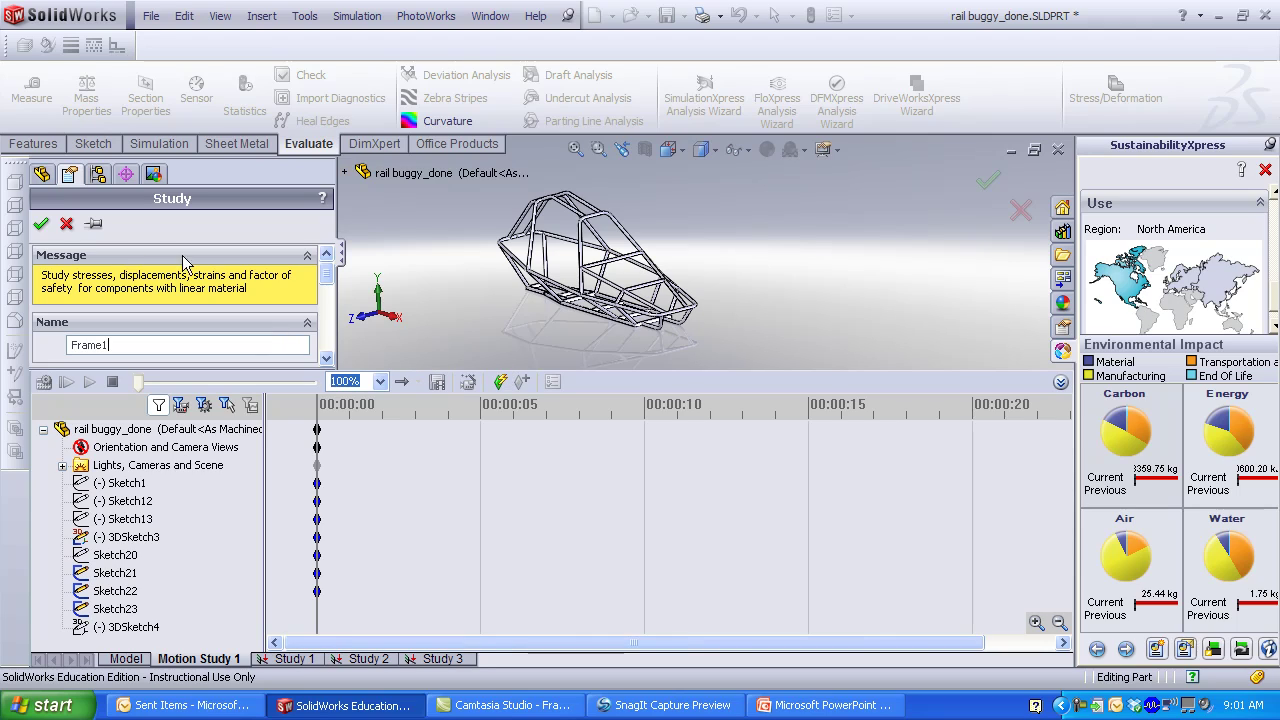
left_click(42, 224)
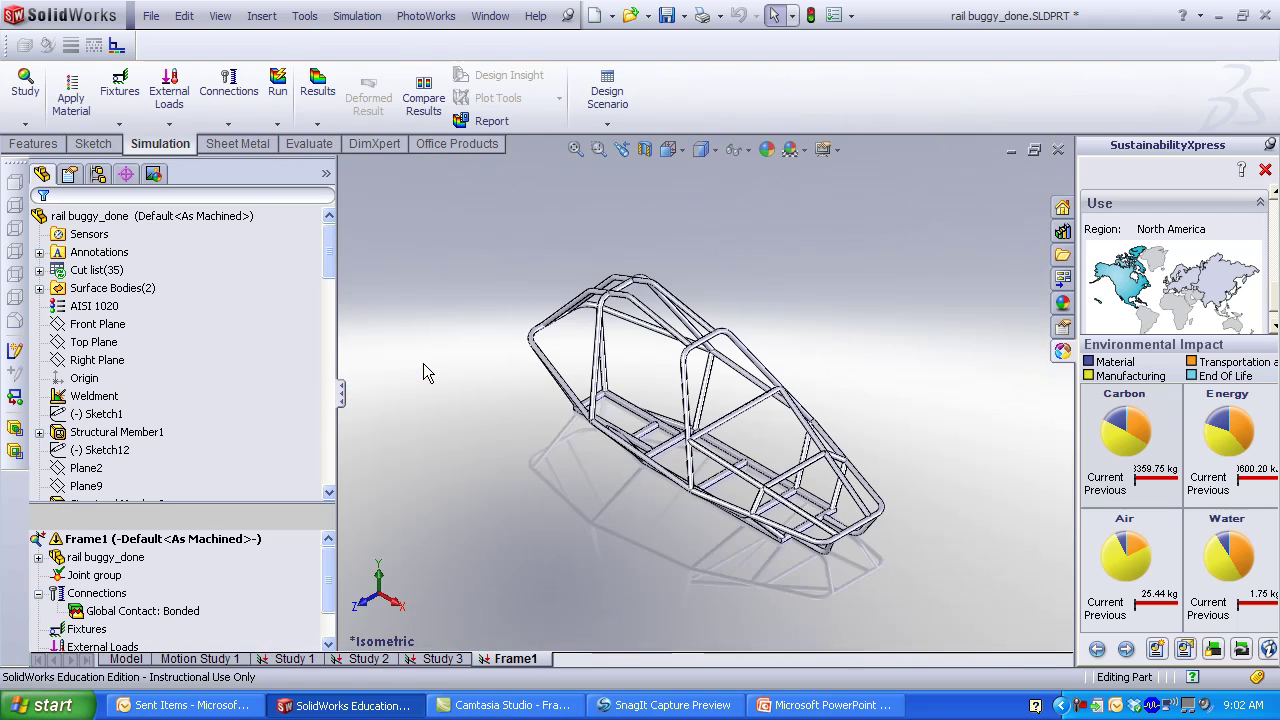
left_click_drag(235, 500, 222, 311)
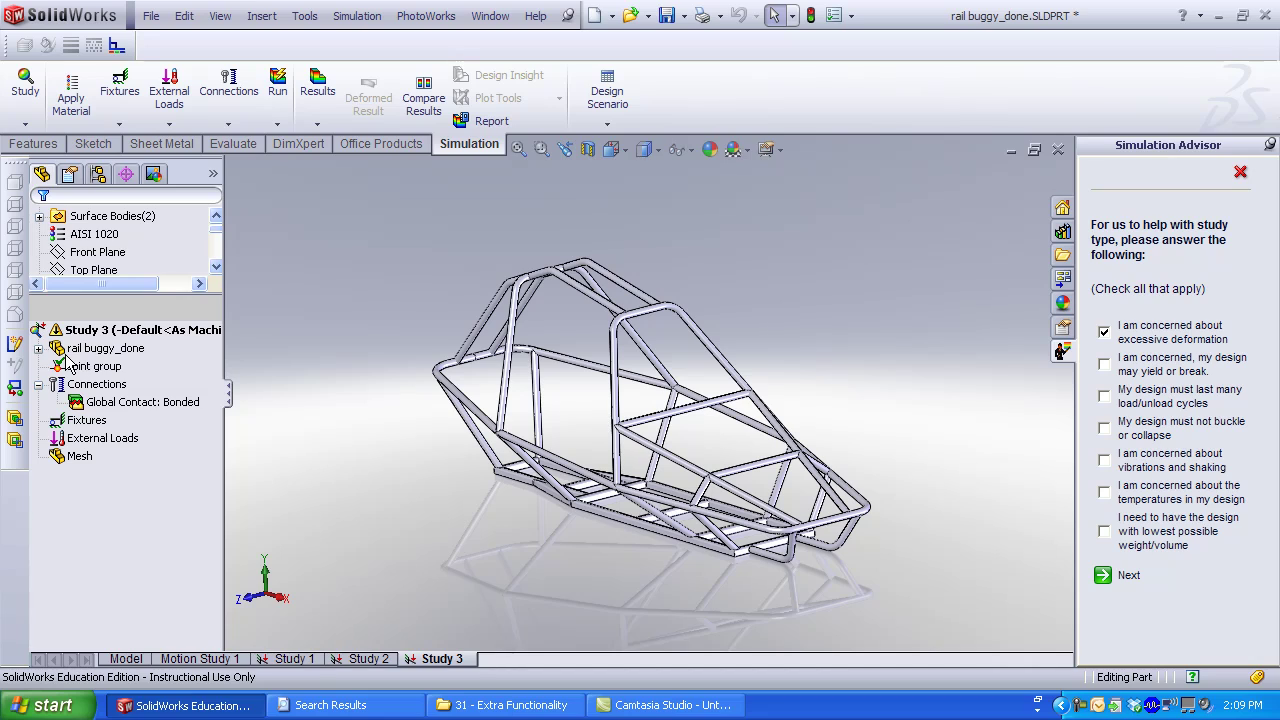
Treat SolidBody 11, the cross tube, as a beam
left_click(38, 348)
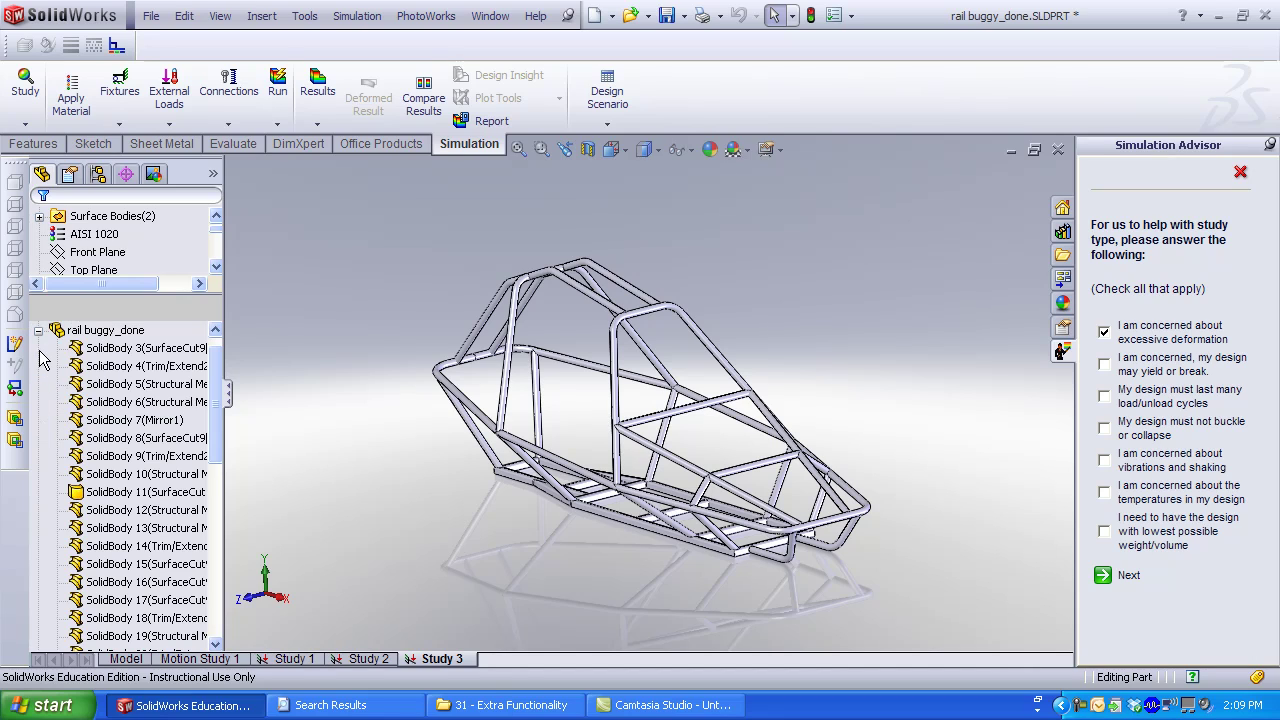
left_click(90, 492)
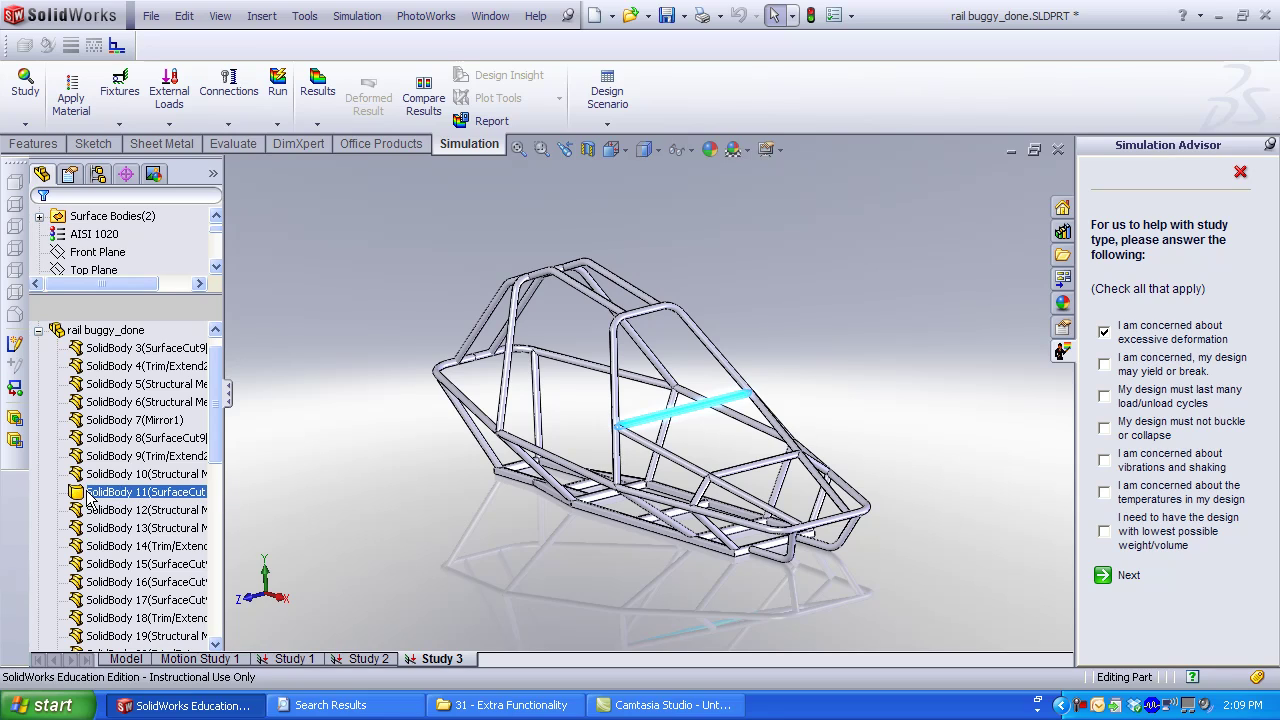
right_click(90, 493)
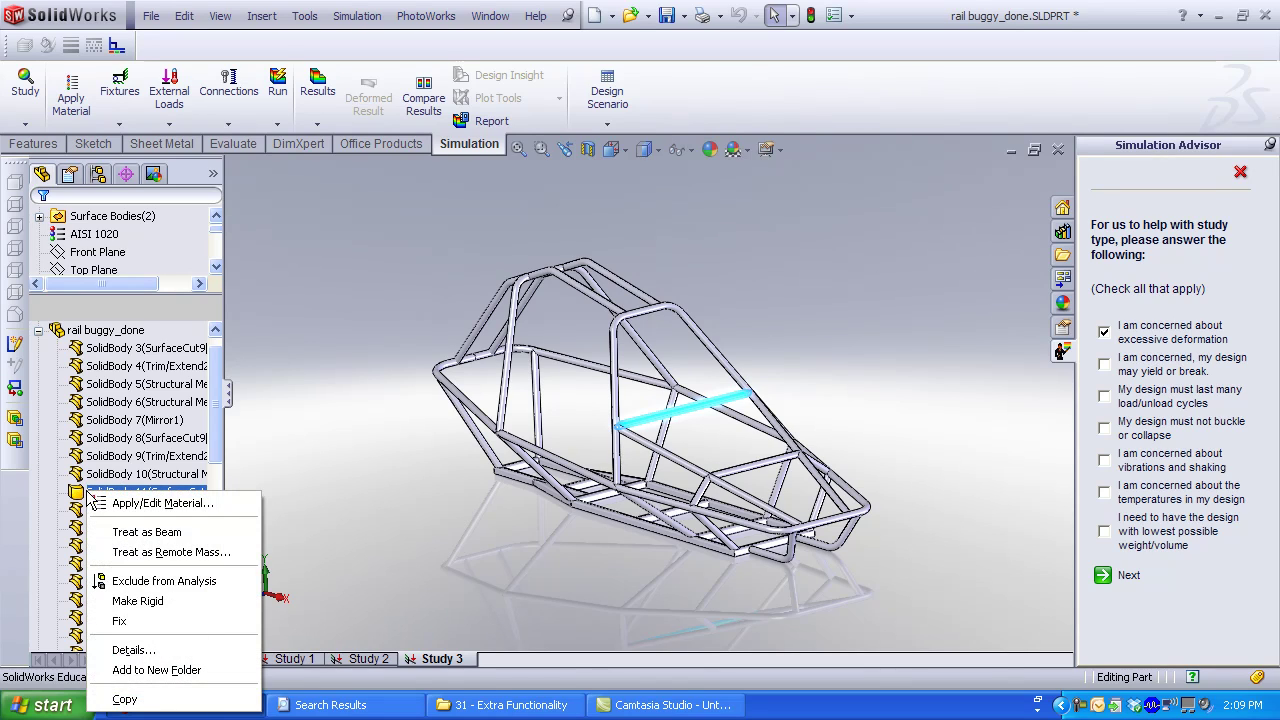
left_click(115, 538)
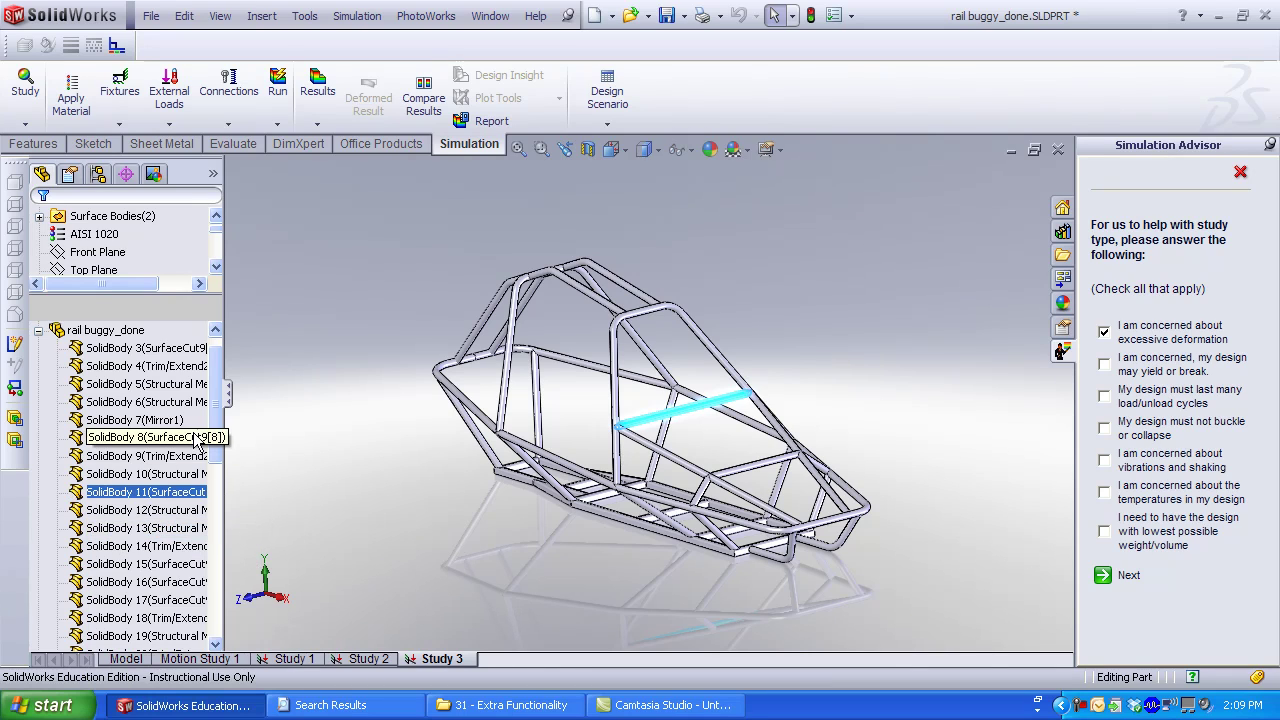
Exclude both surface bodies from the analysis
scroll(218, 462, "down", 7)
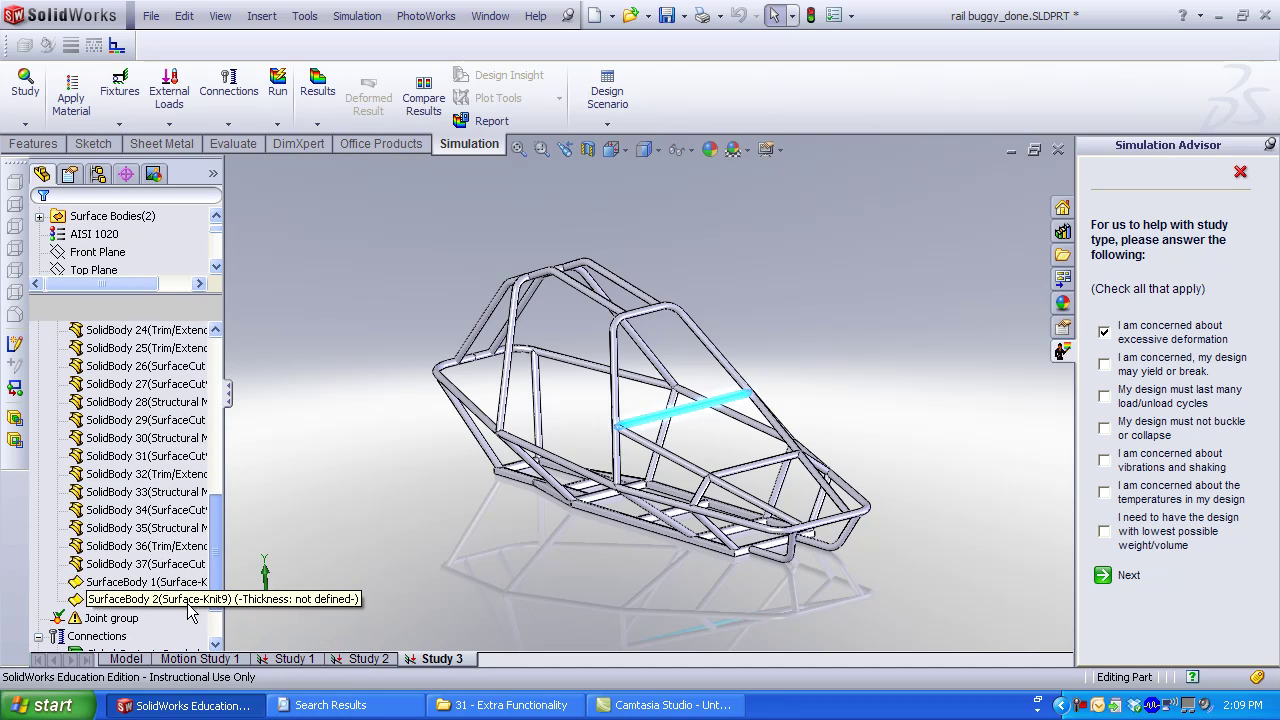
right_click(120, 584)
left_click(190, 474)
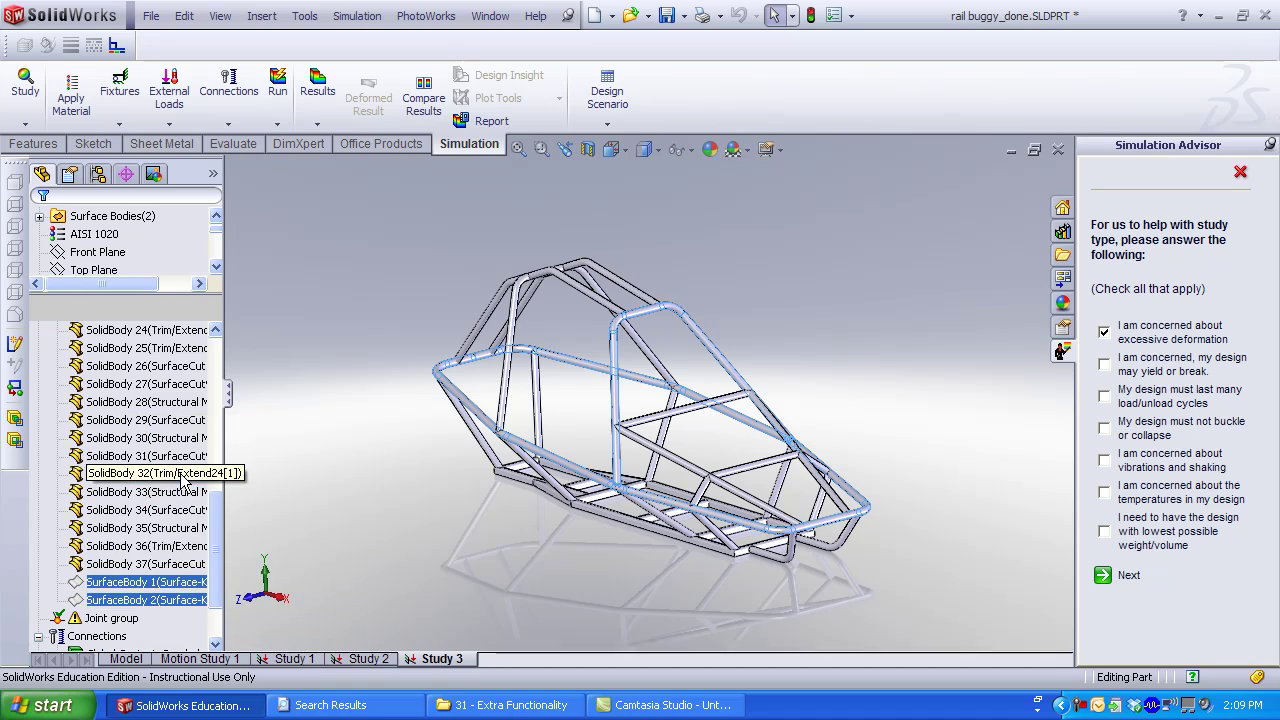
Edit the Joint group and recalculate joints for all beams, then accept
scroll(220, 600, "down", 2)
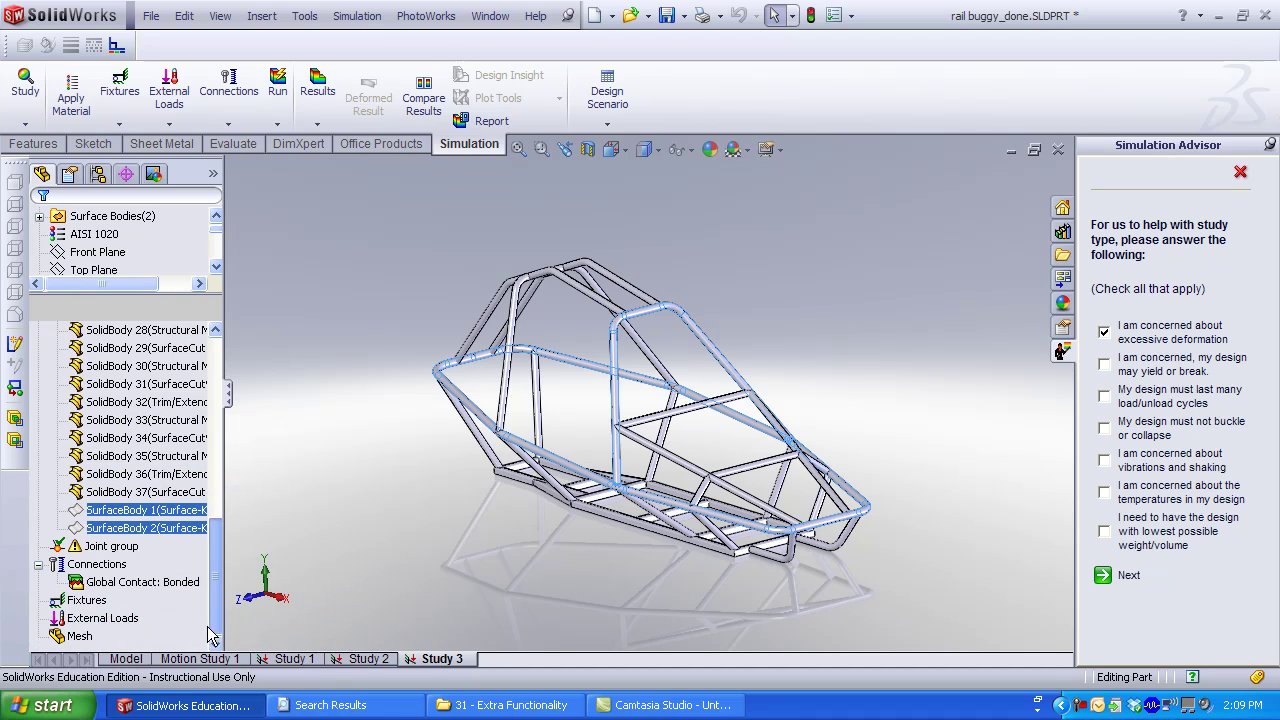
right_click(113, 548)
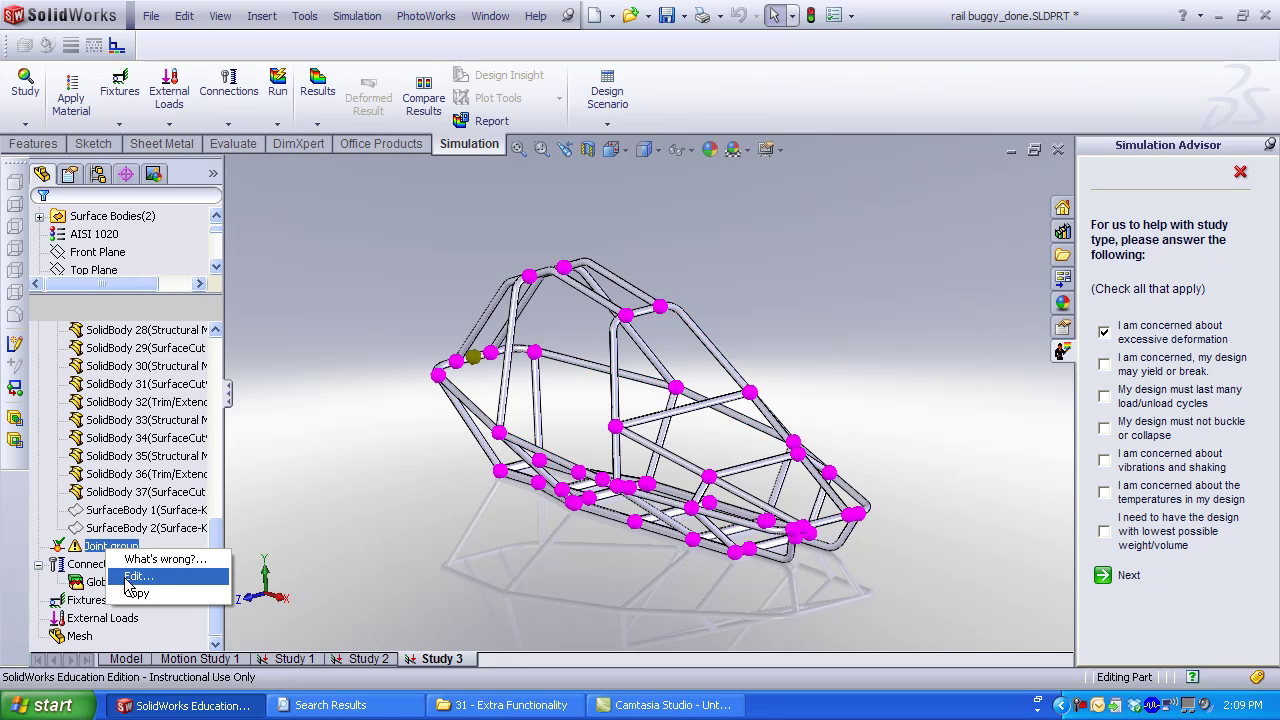
left_click(126, 579)
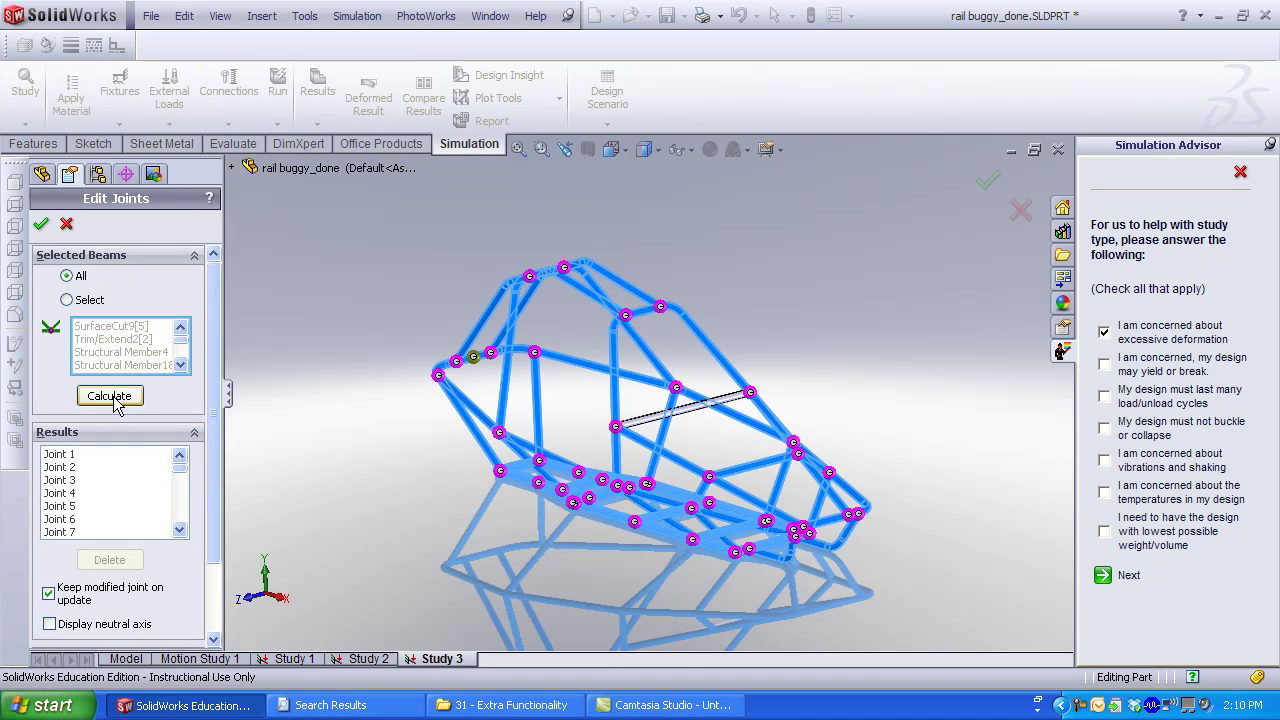
left_click(110, 396)
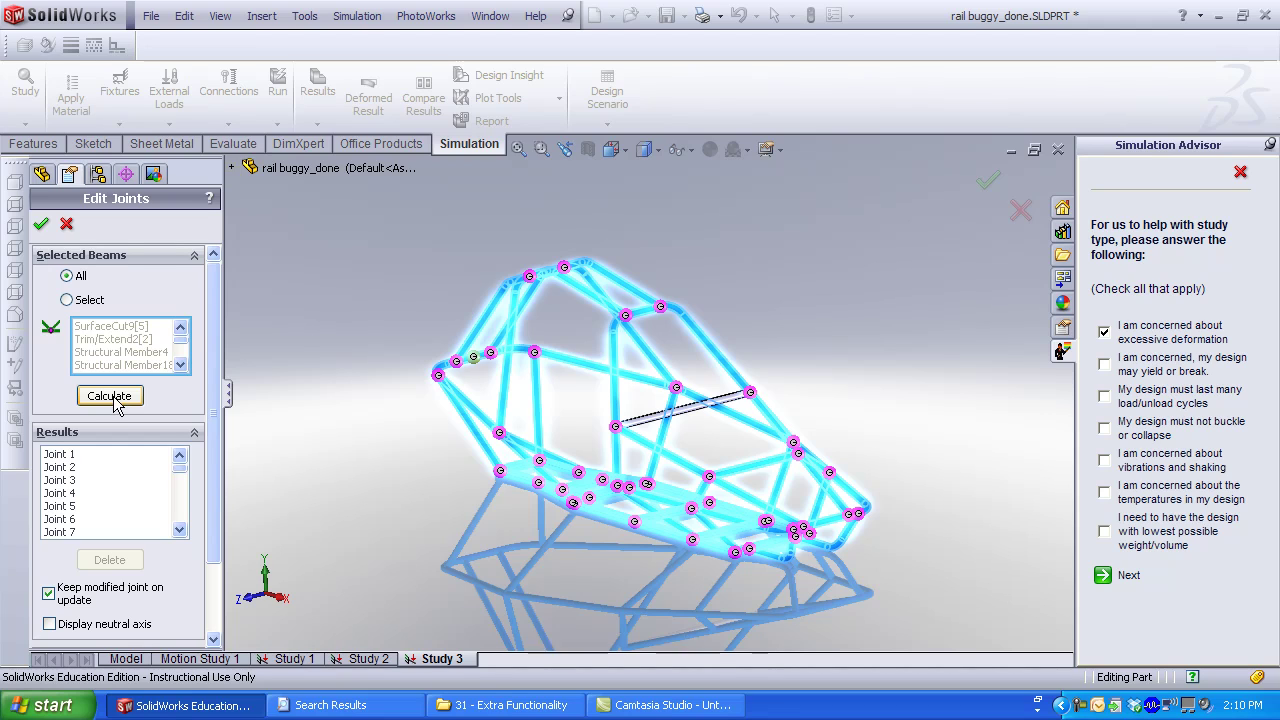
left_click(41, 223)
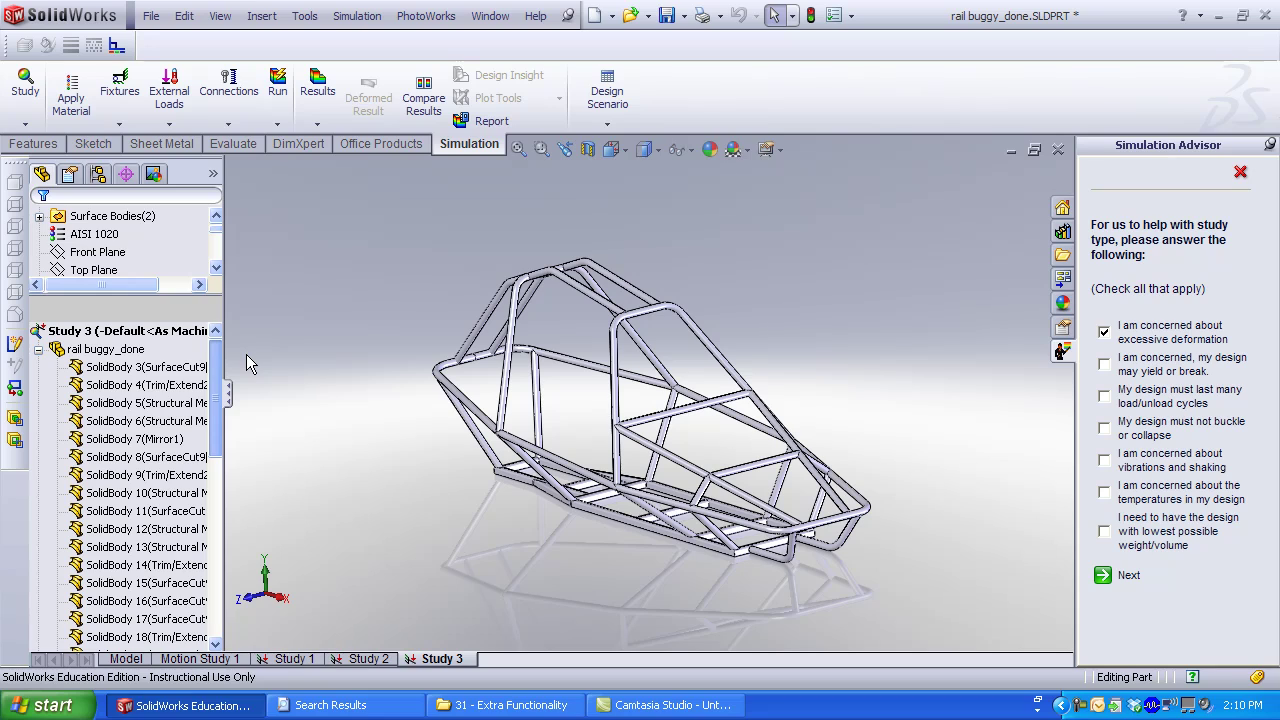
Apply 6061-T6 (SS) aluminium alloy from the SolidWorks materials library to all bodies
left_click(39, 350)
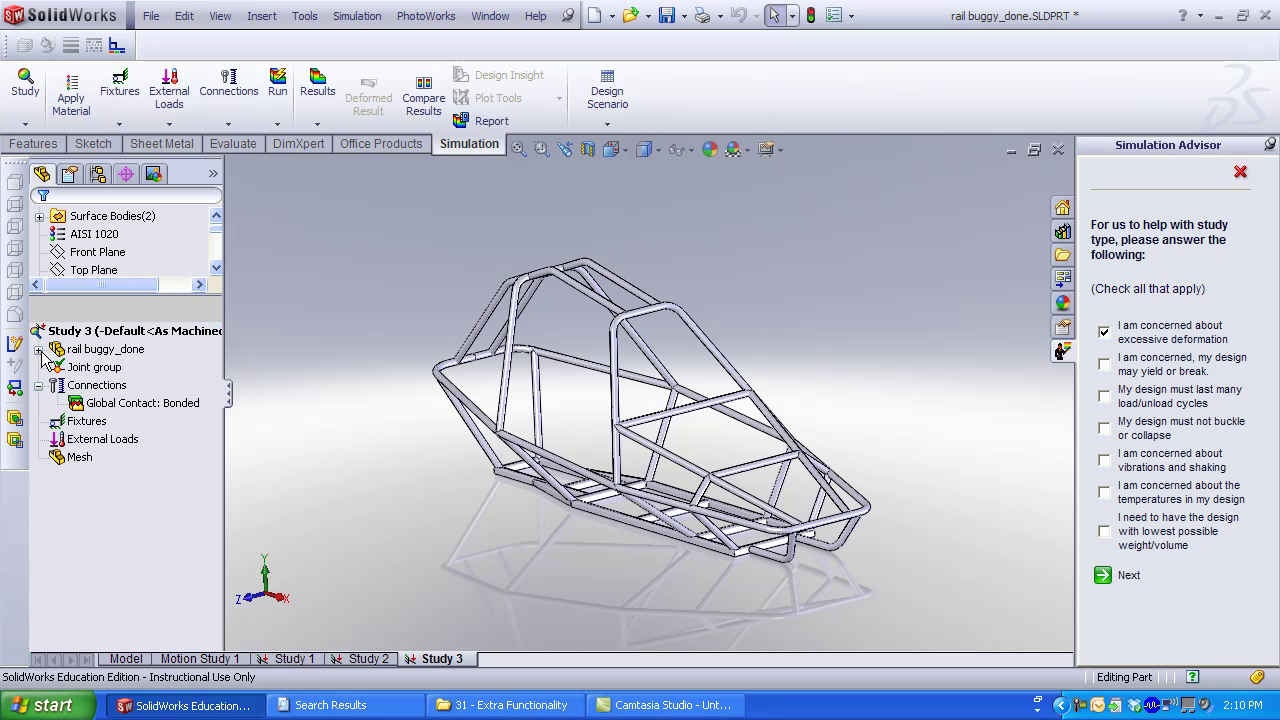
right_click(82, 352)
left_click(120, 365)
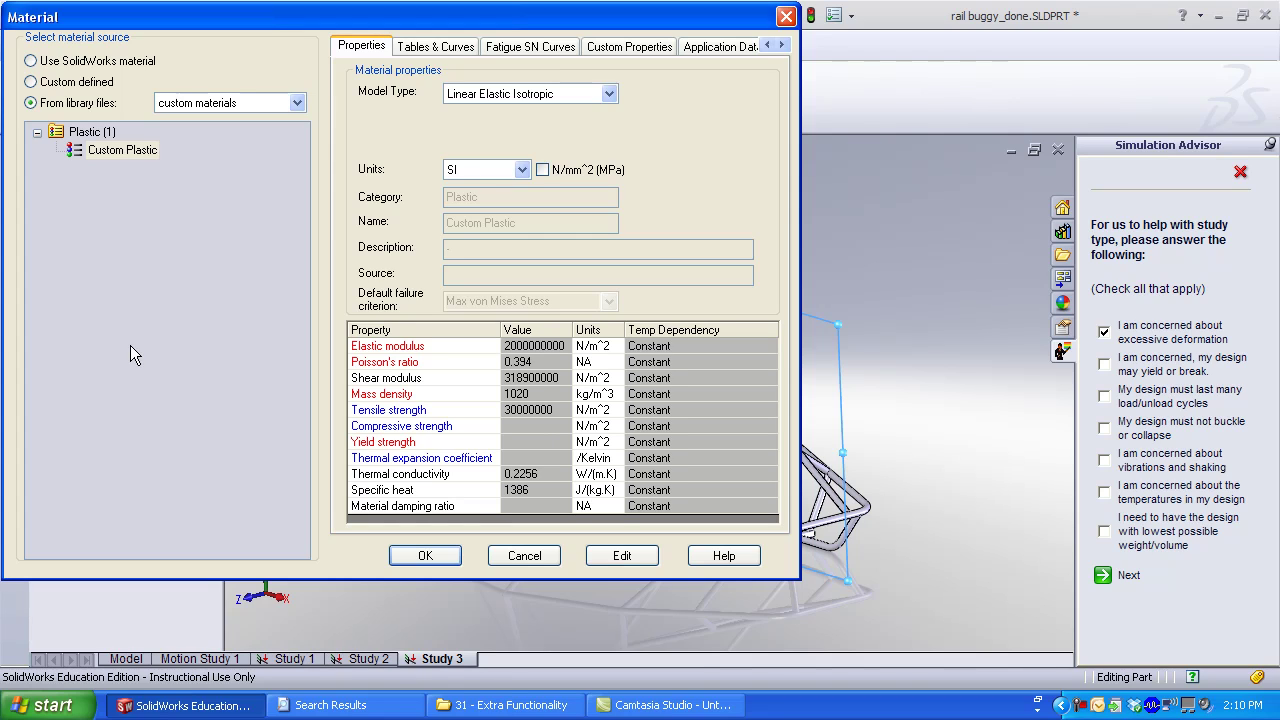
left_click(298, 103)
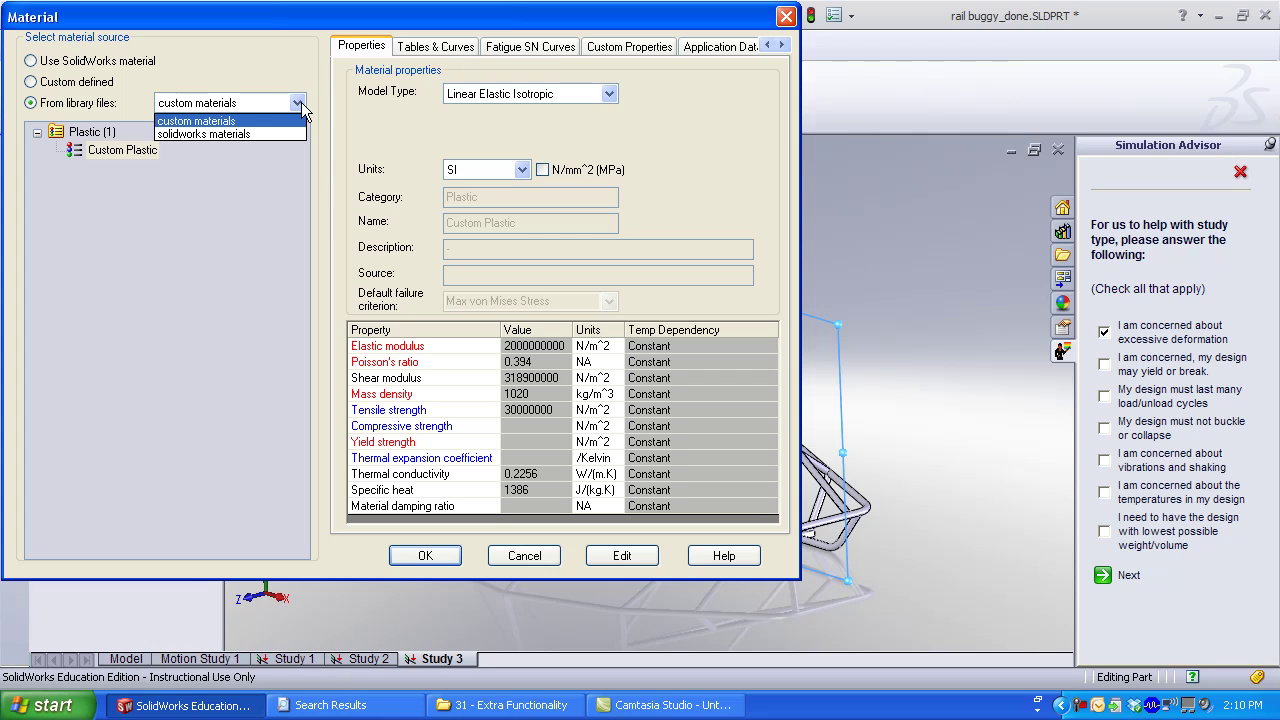
left_click(263, 134)
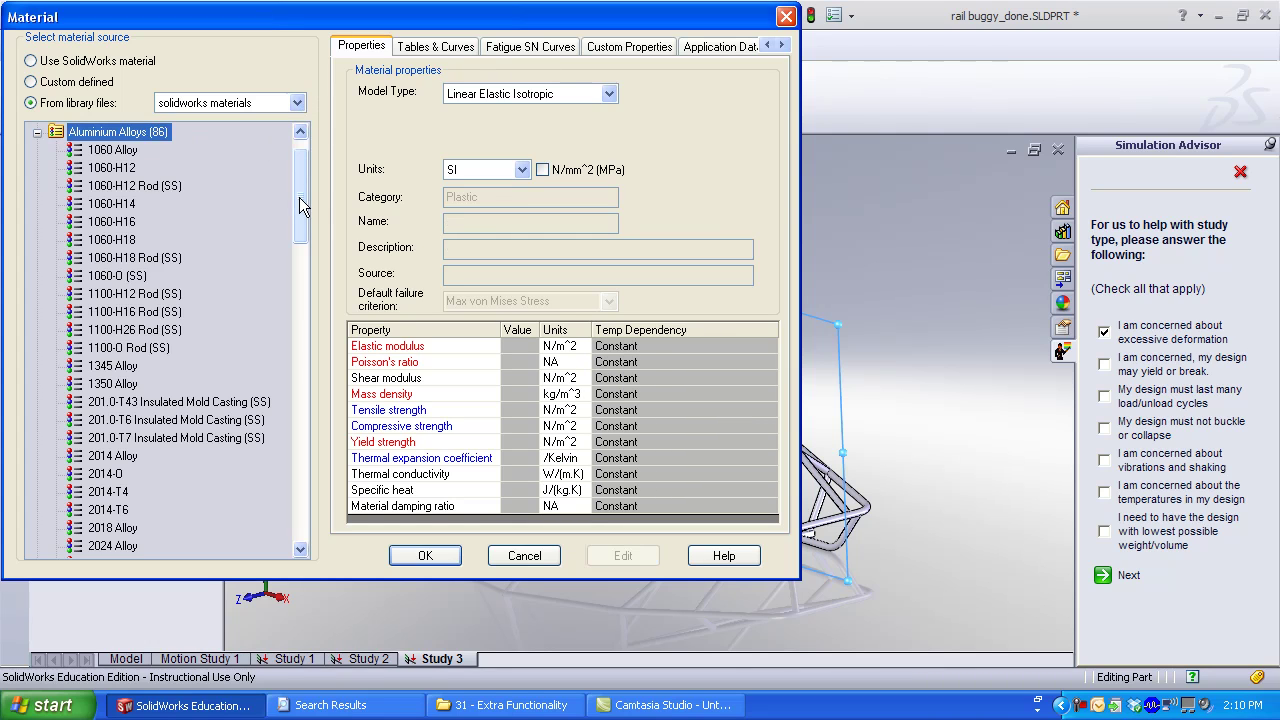
left_click_drag(303, 205, 271, 415)
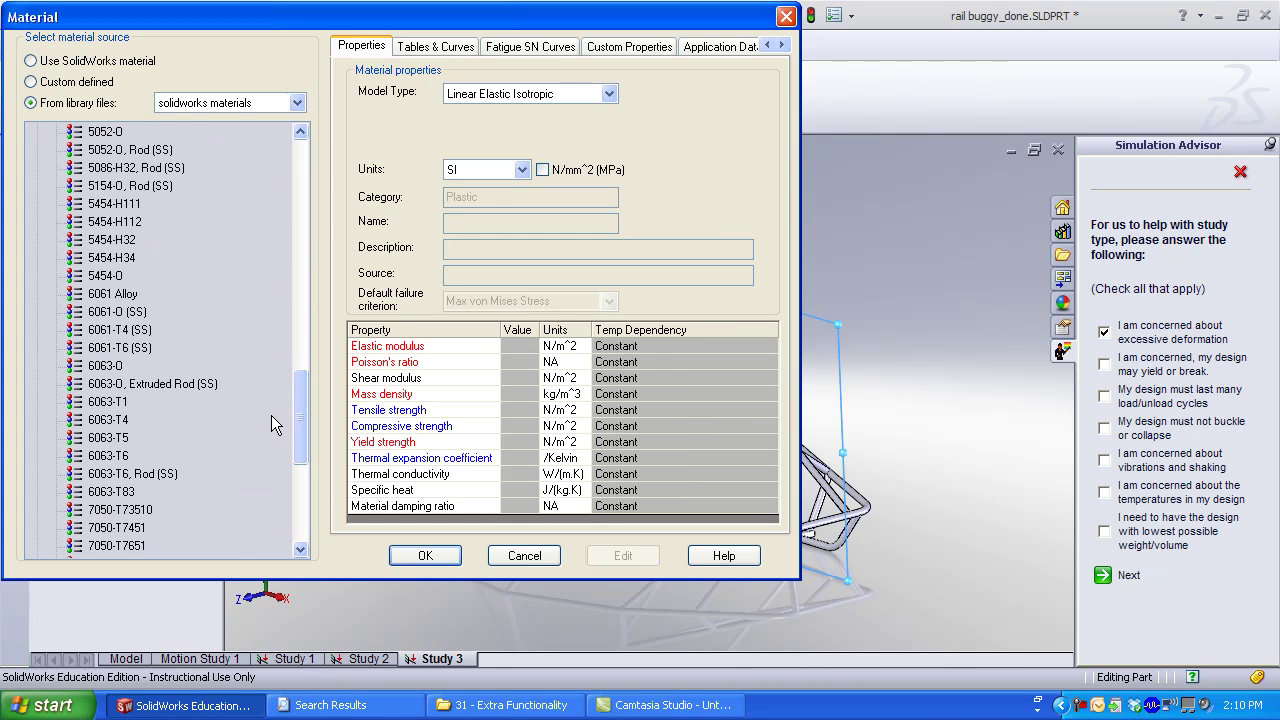
left_click(120, 348)
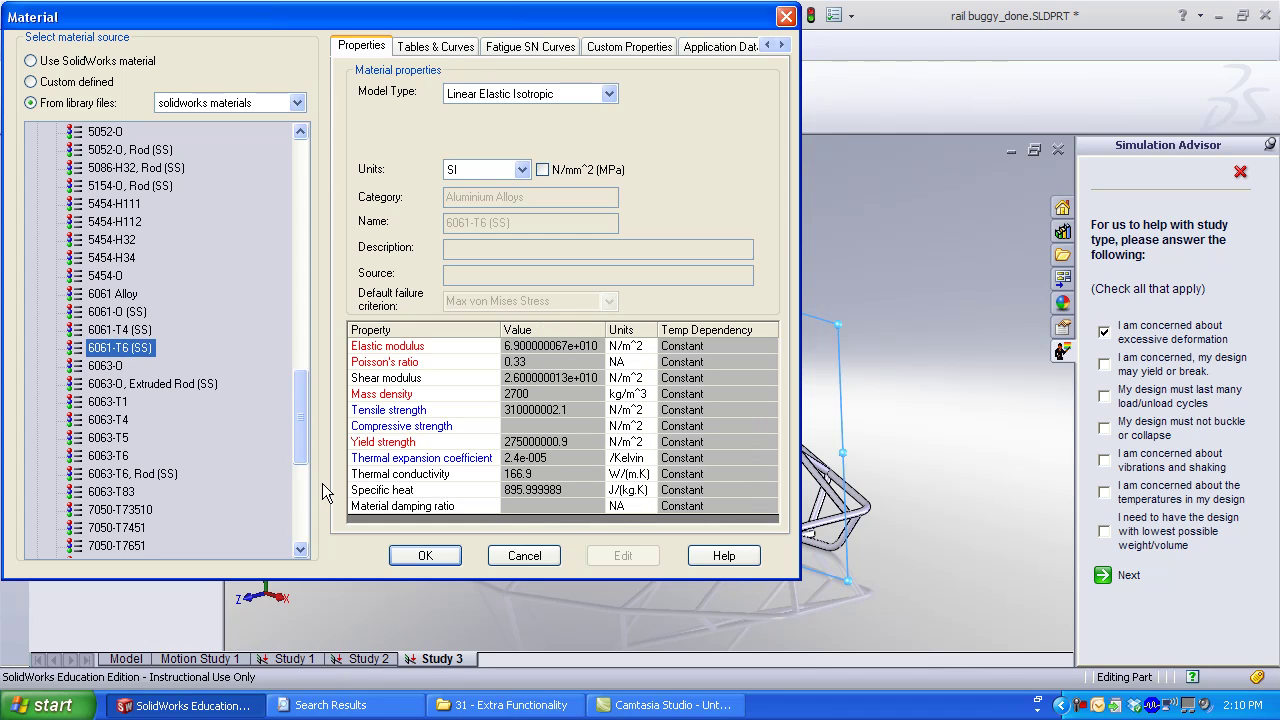
left_click(415, 556)
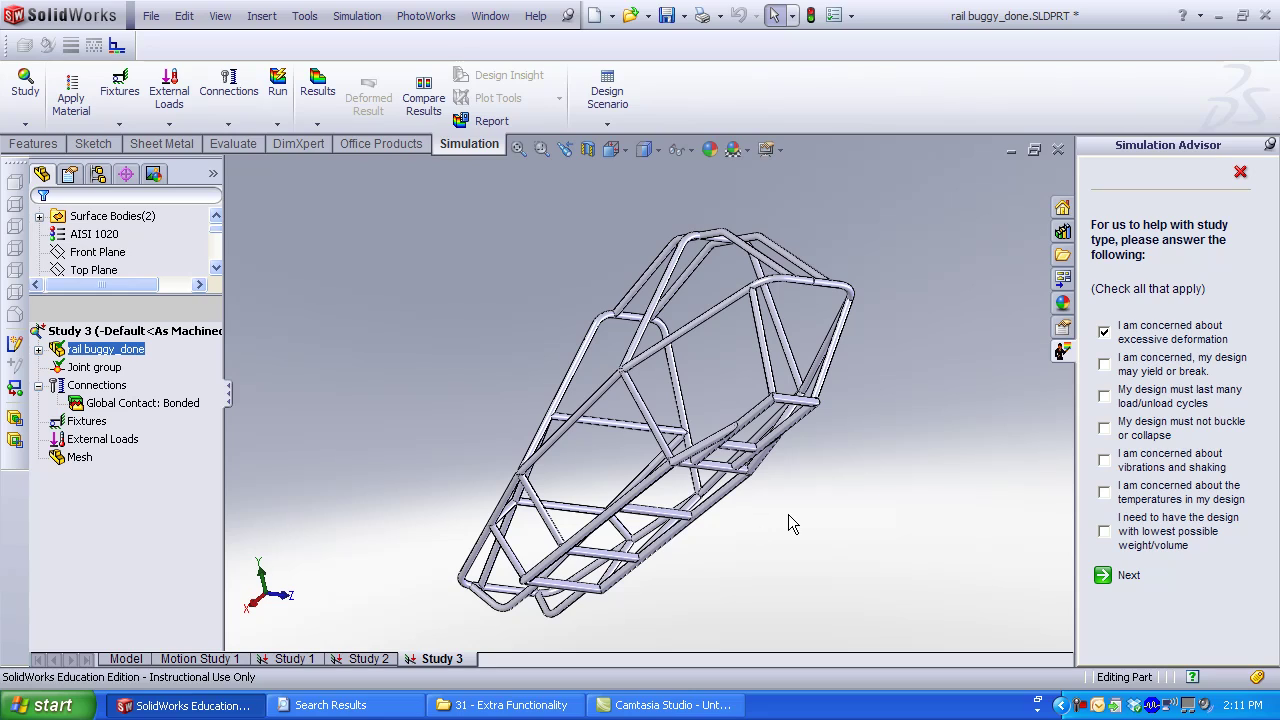
Start a Fixed Geometry fixture at Joint<43, 1> and Joint<1, 1>
right_click(93, 423)
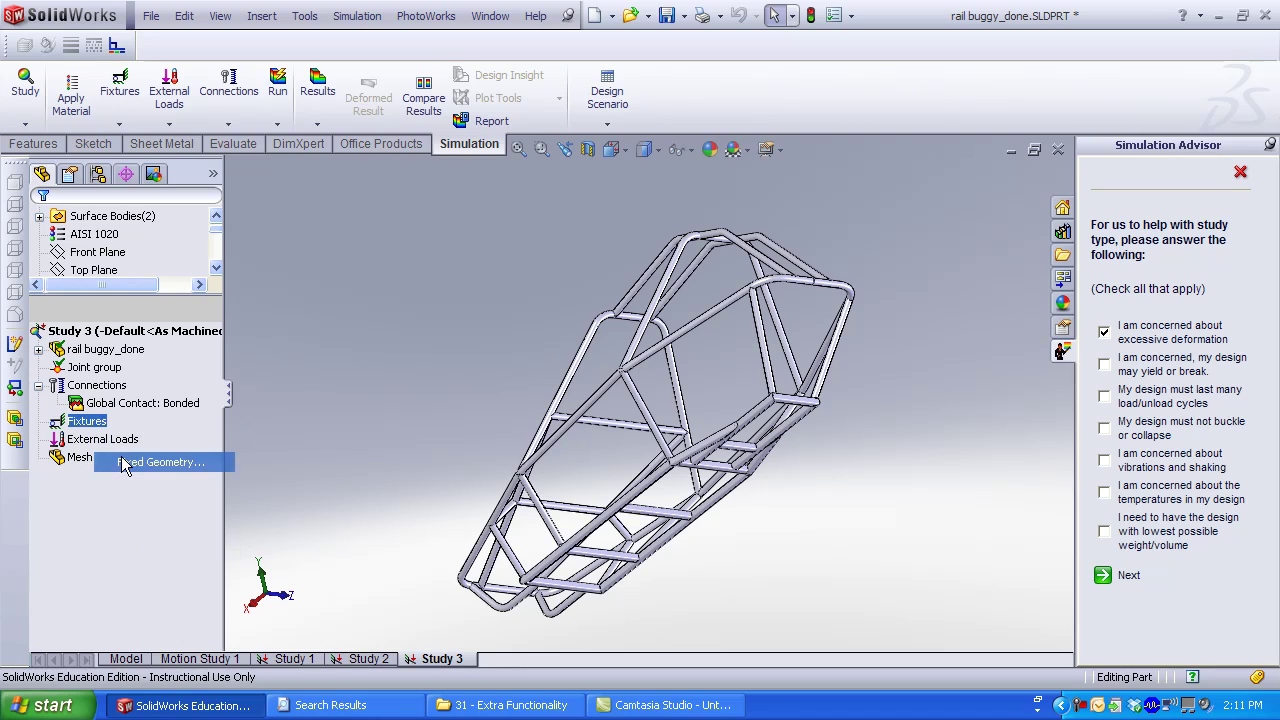
left_click(124, 462)
scroll(835, 518, "down", 4)
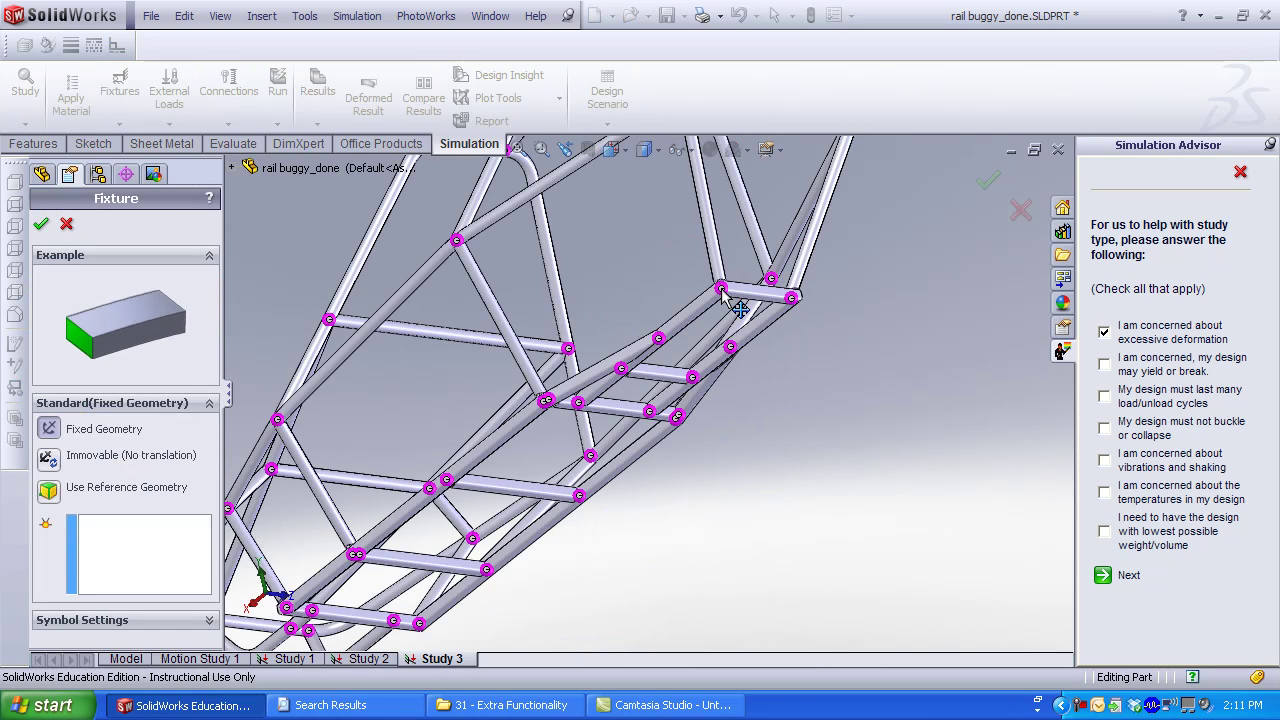
left_click(721, 288)
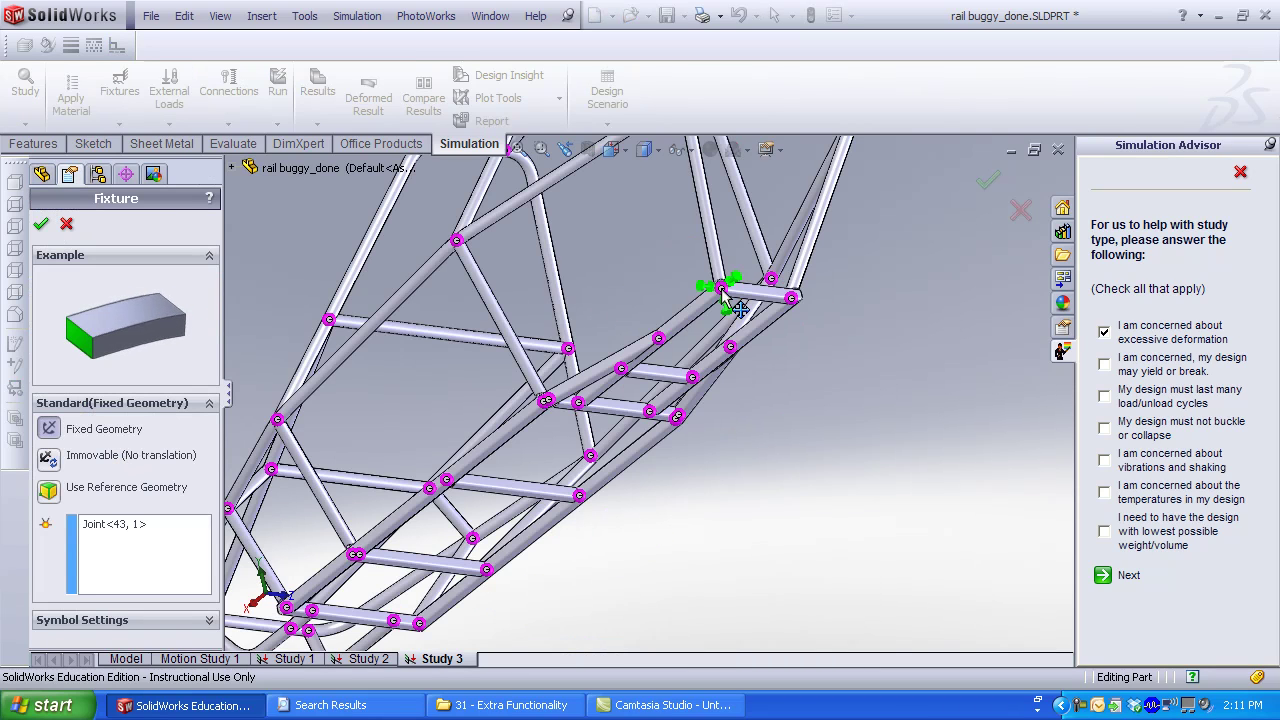
left_click(791, 299)
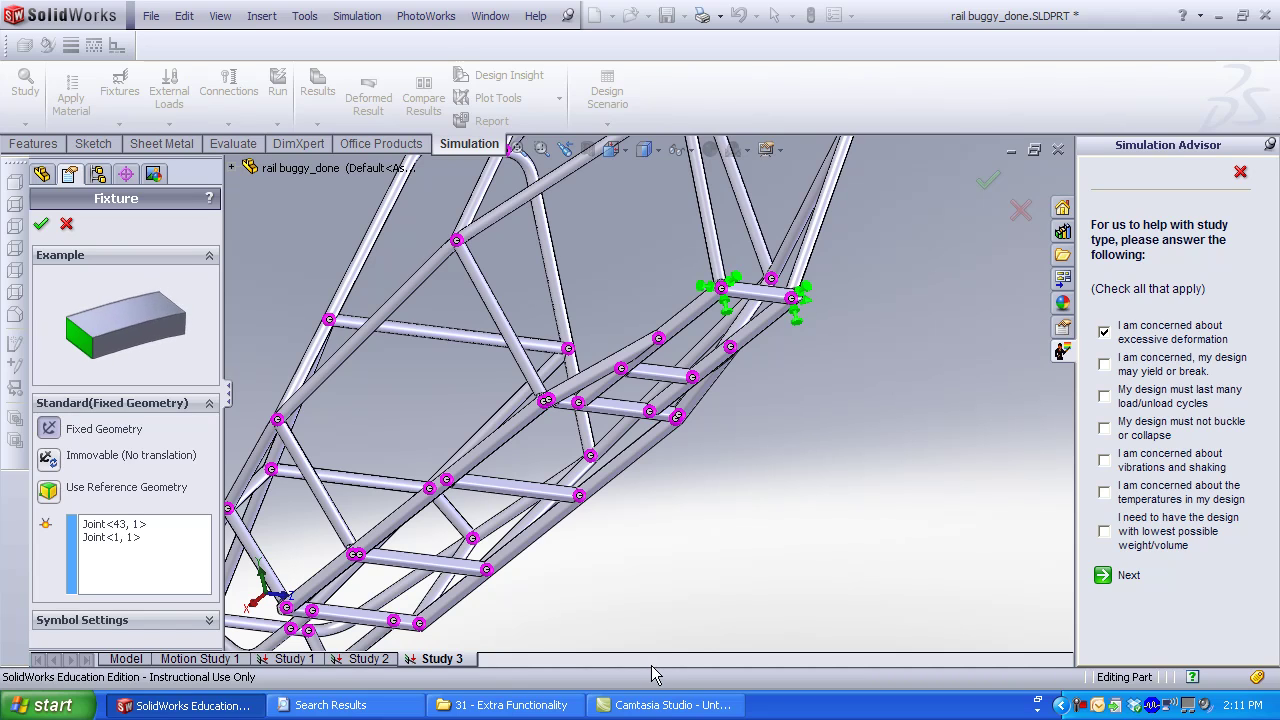
Add another tube-end joint and the tube corner joint to the fixture
scroll(640, 410, "up", 3)
scroll(582, 418, "down", 5)
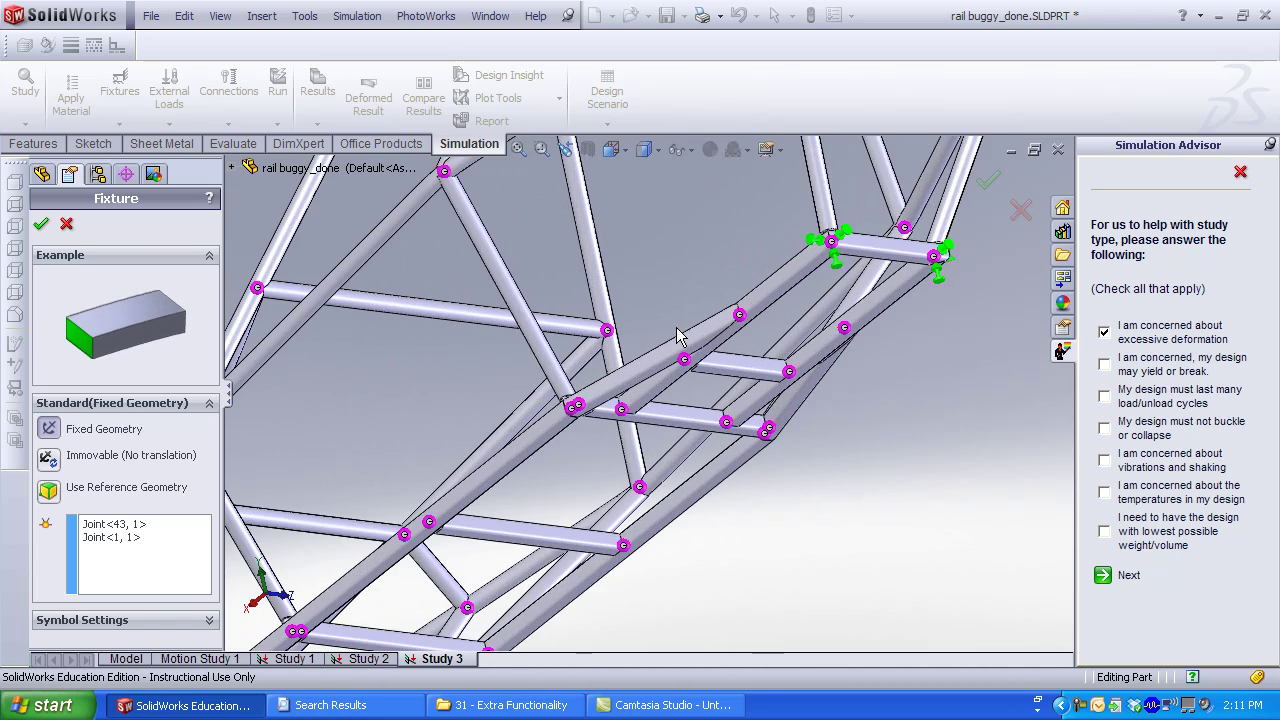
scroll(459, 530, "down", 2)
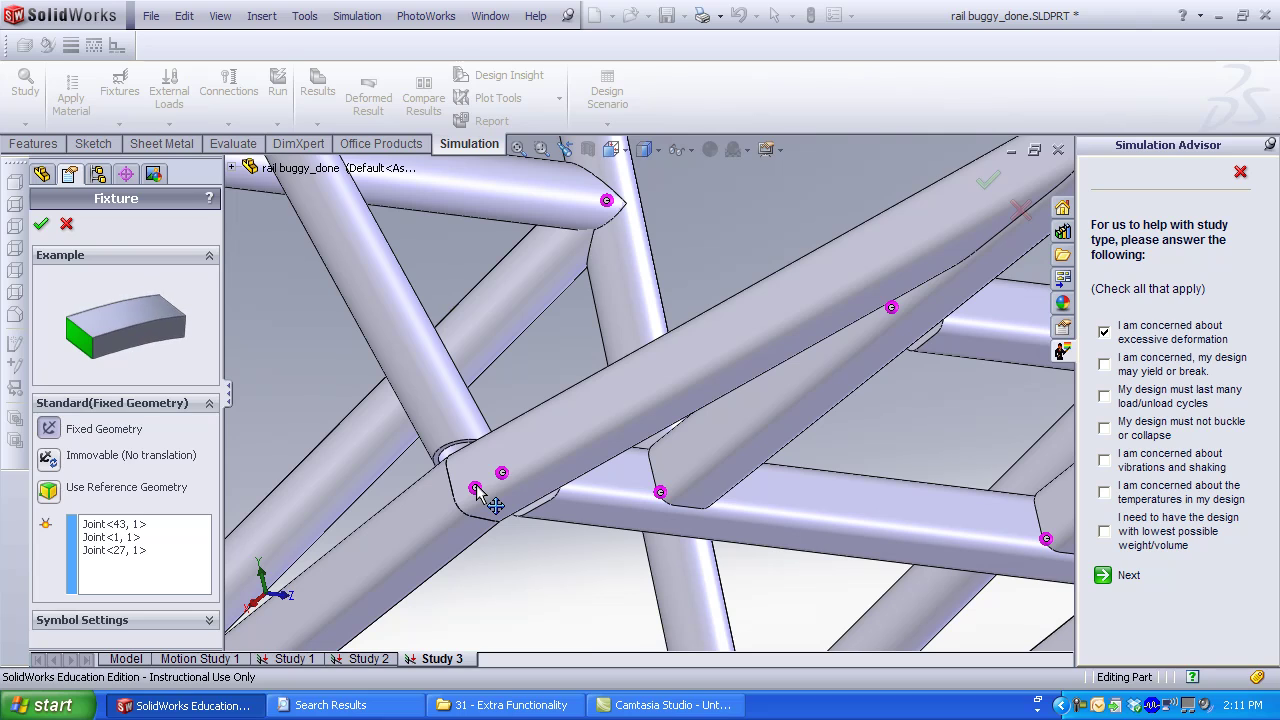
scroll(474, 489, "down", 3)
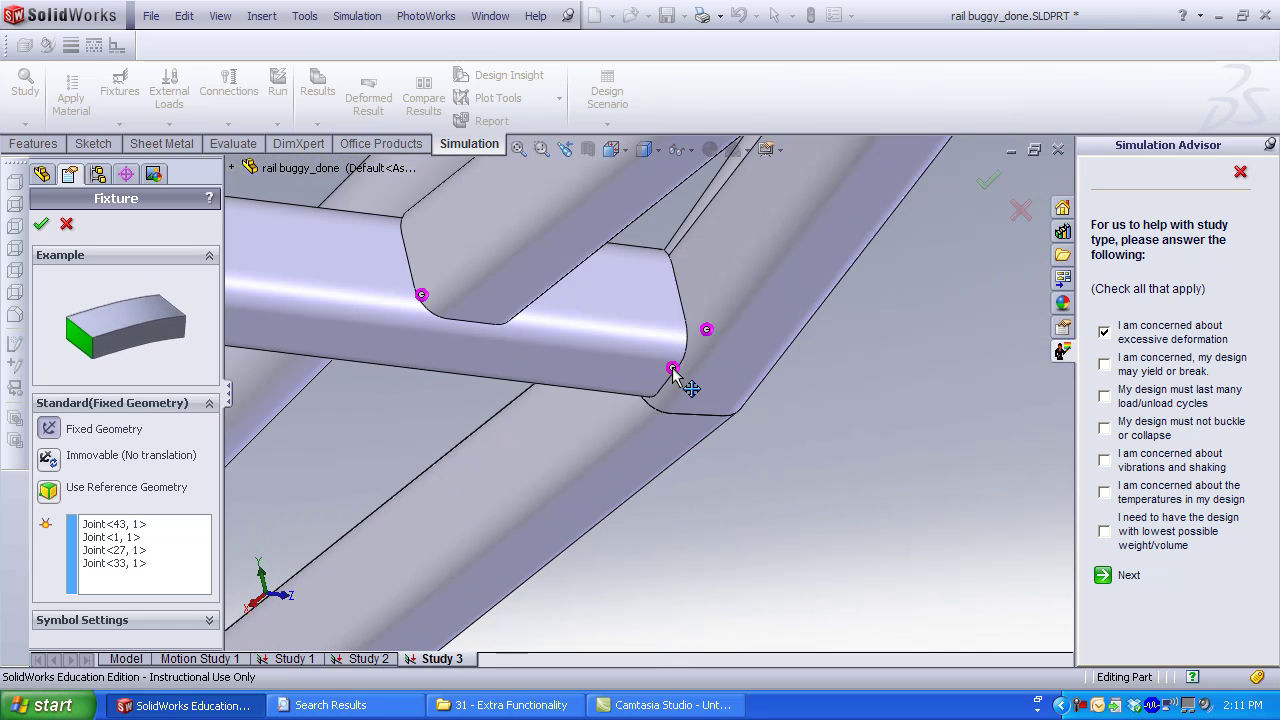
scroll(764, 571, "up", 5)
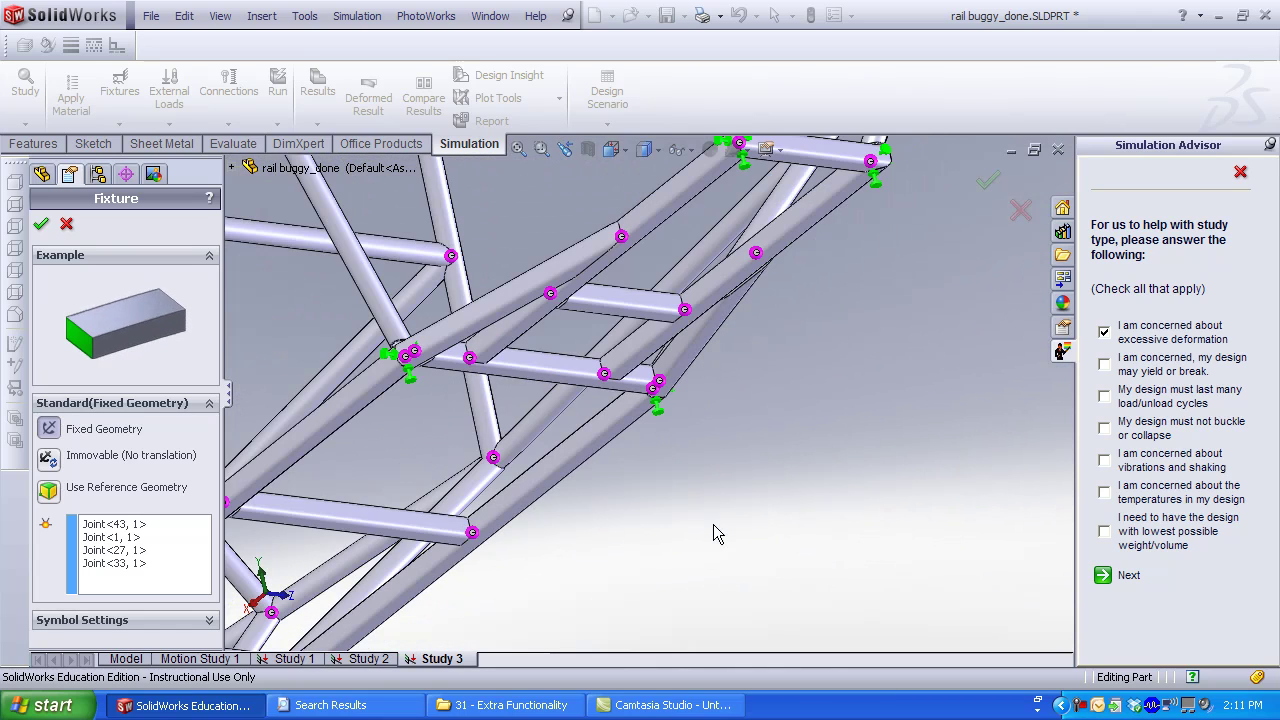
scroll(508, 437, "up", 2)
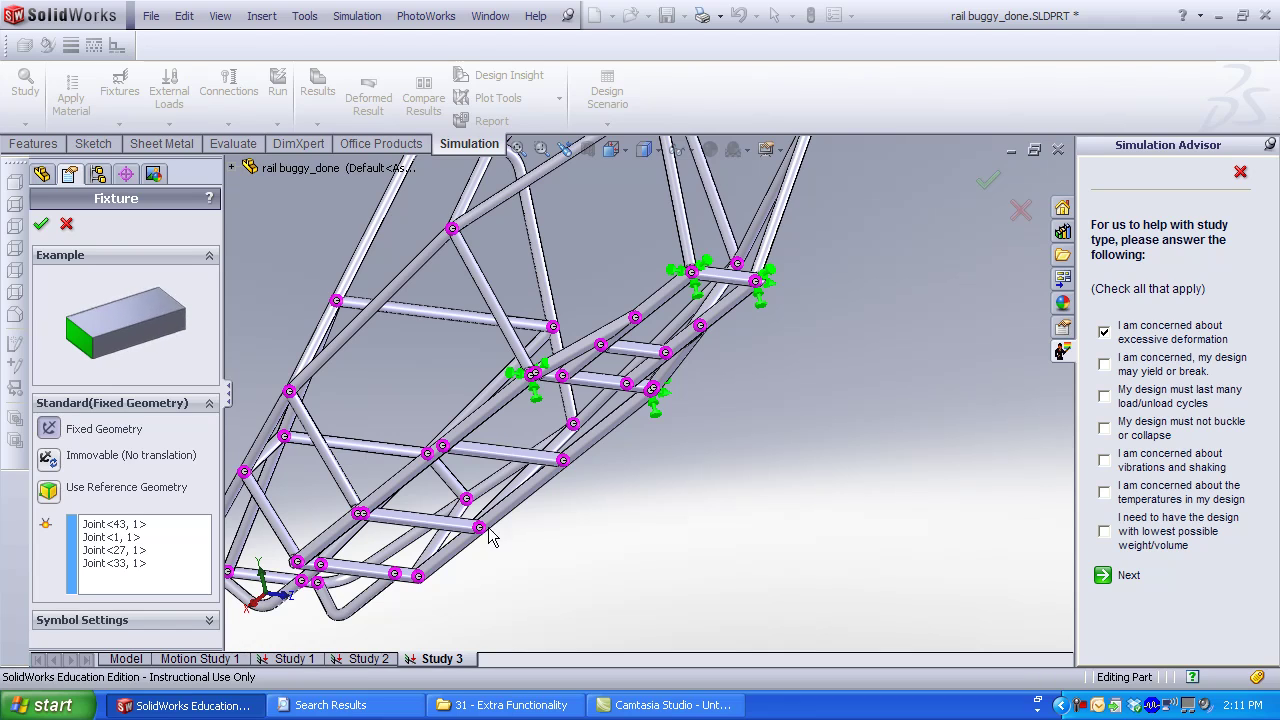
scroll(370, 580, "down", 4)
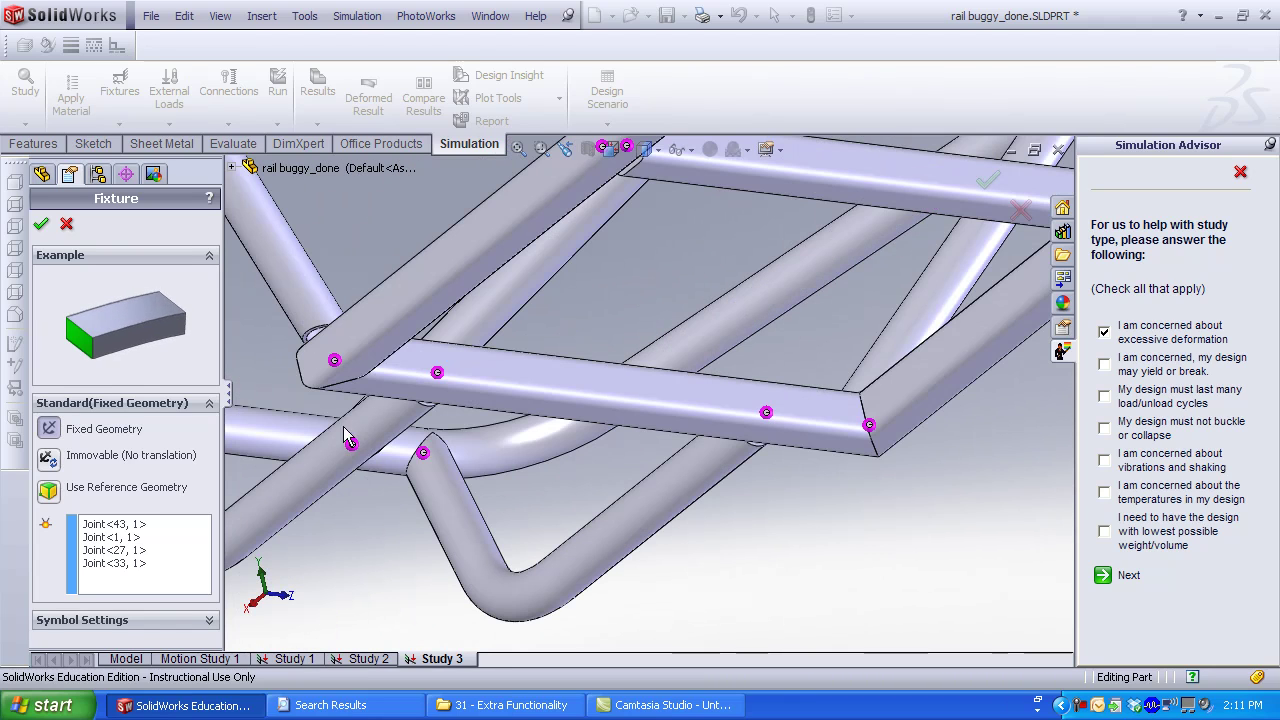
left_click(337, 364)
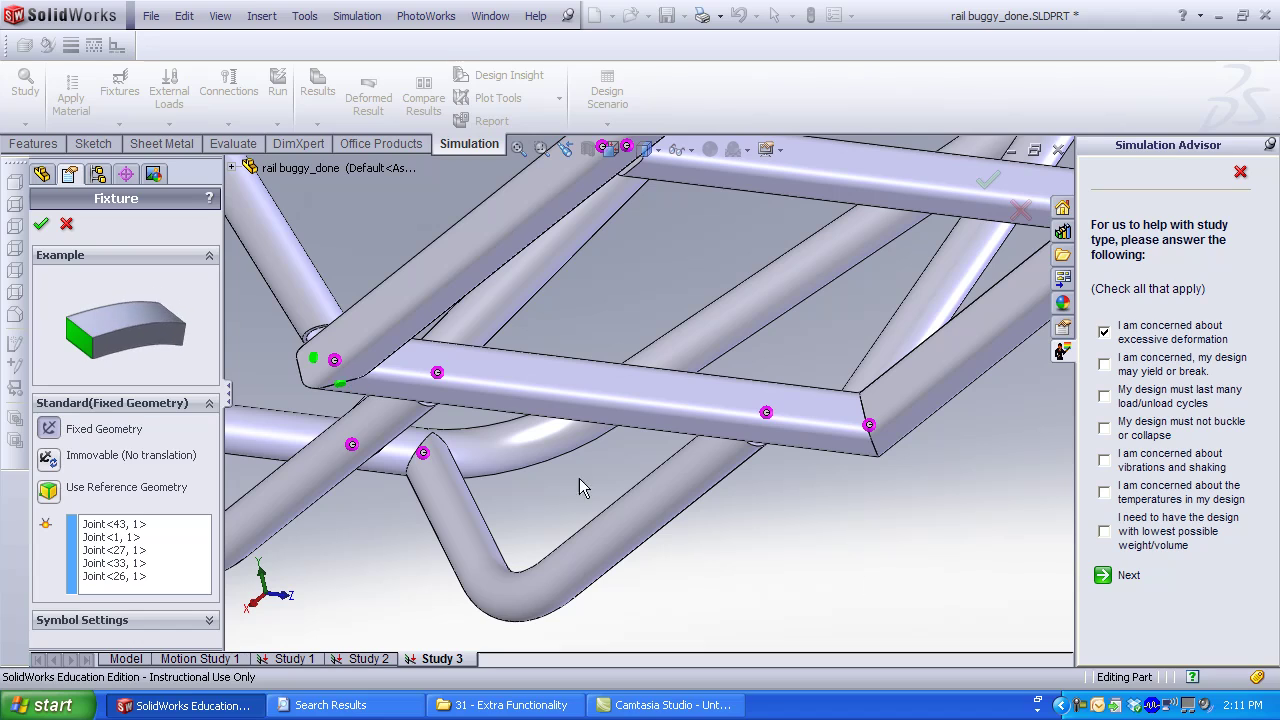
left_click(869, 425)
Confirm the fixed-geometry fixture and switch to the isometric view
scroll(648, 385, "up", 3)
left_click(42, 225)
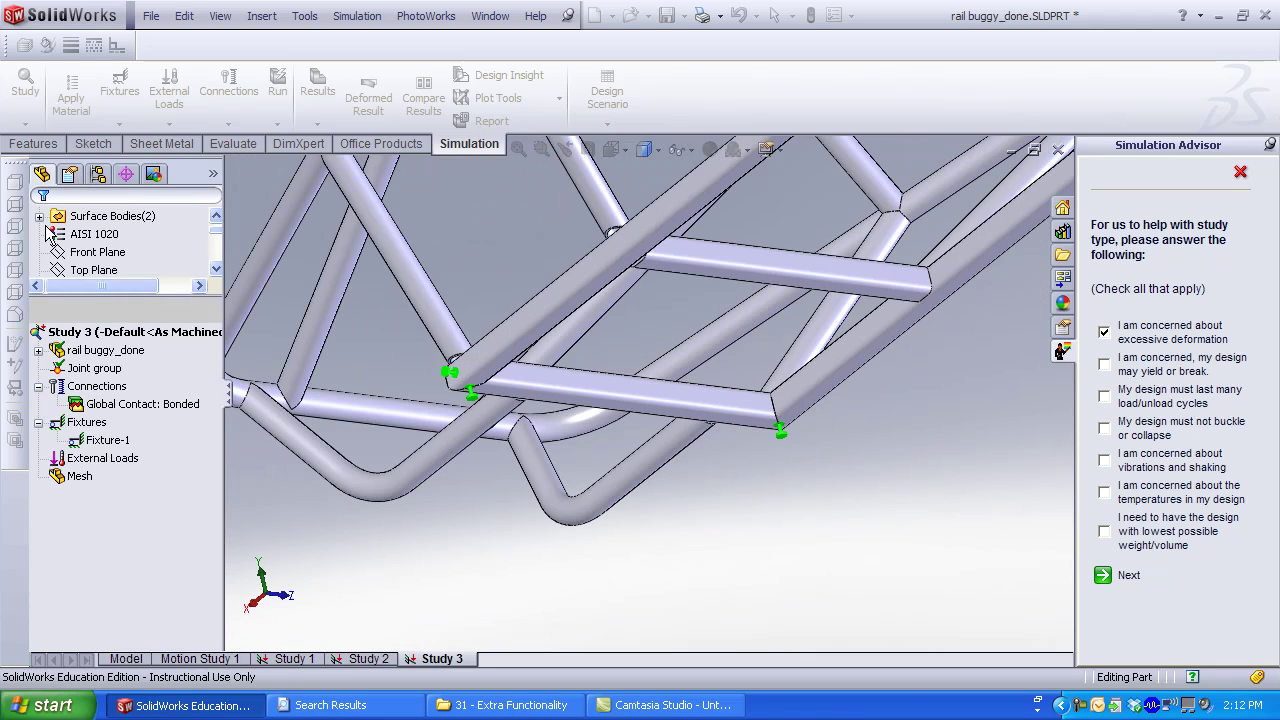
key("ctrl+7")
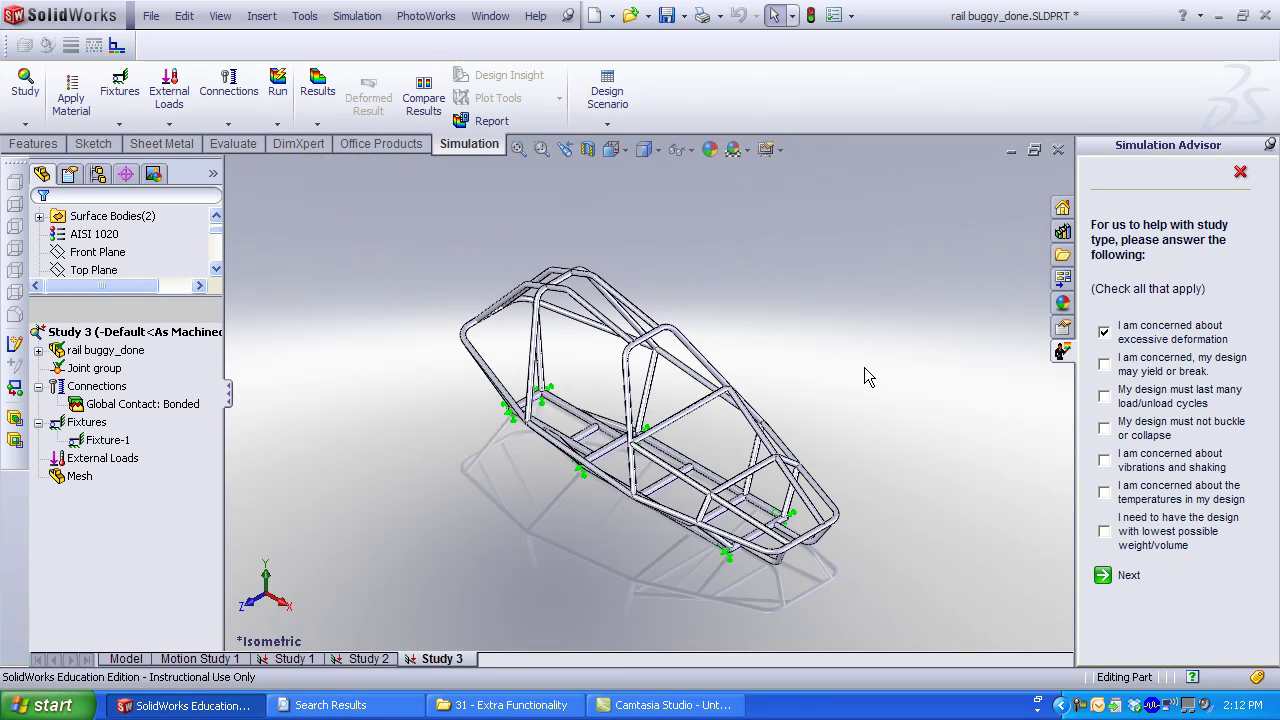
Start a force load applied at joints Joint<17, 1> and Joint<30, 1>
right_click(102, 458)
left_click(128, 501)
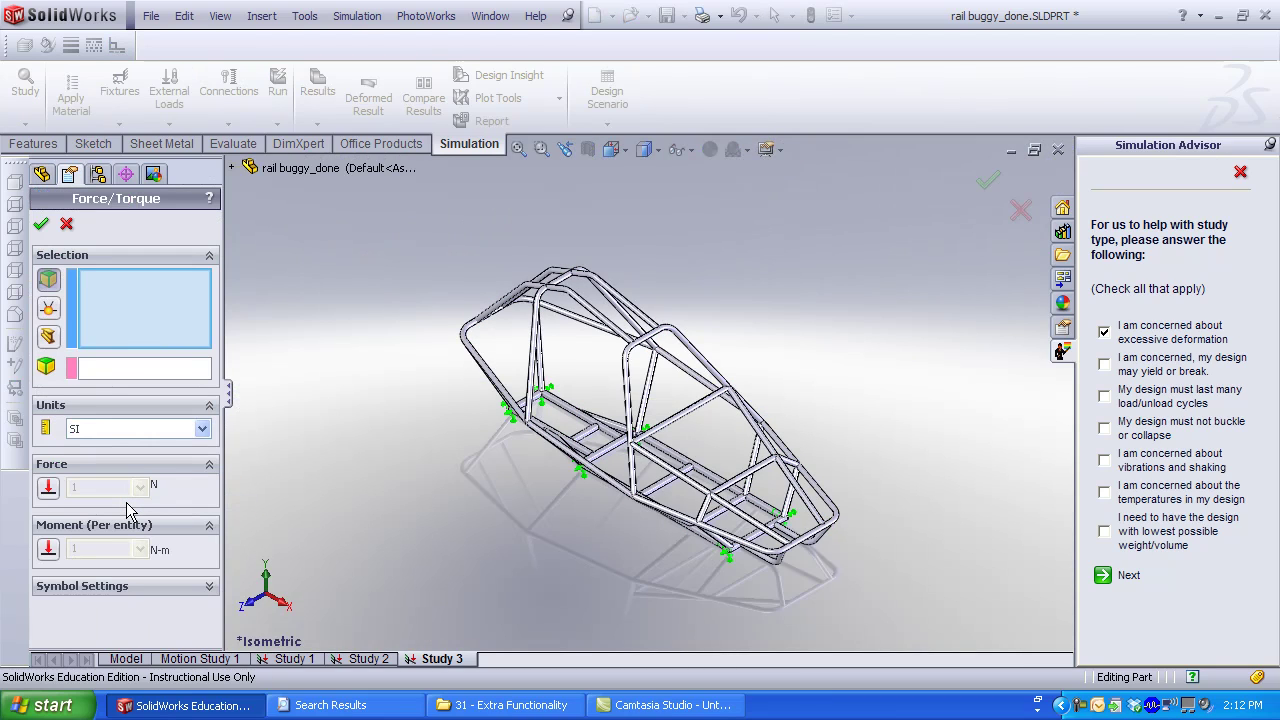
scroll(585, 345, "down", 3)
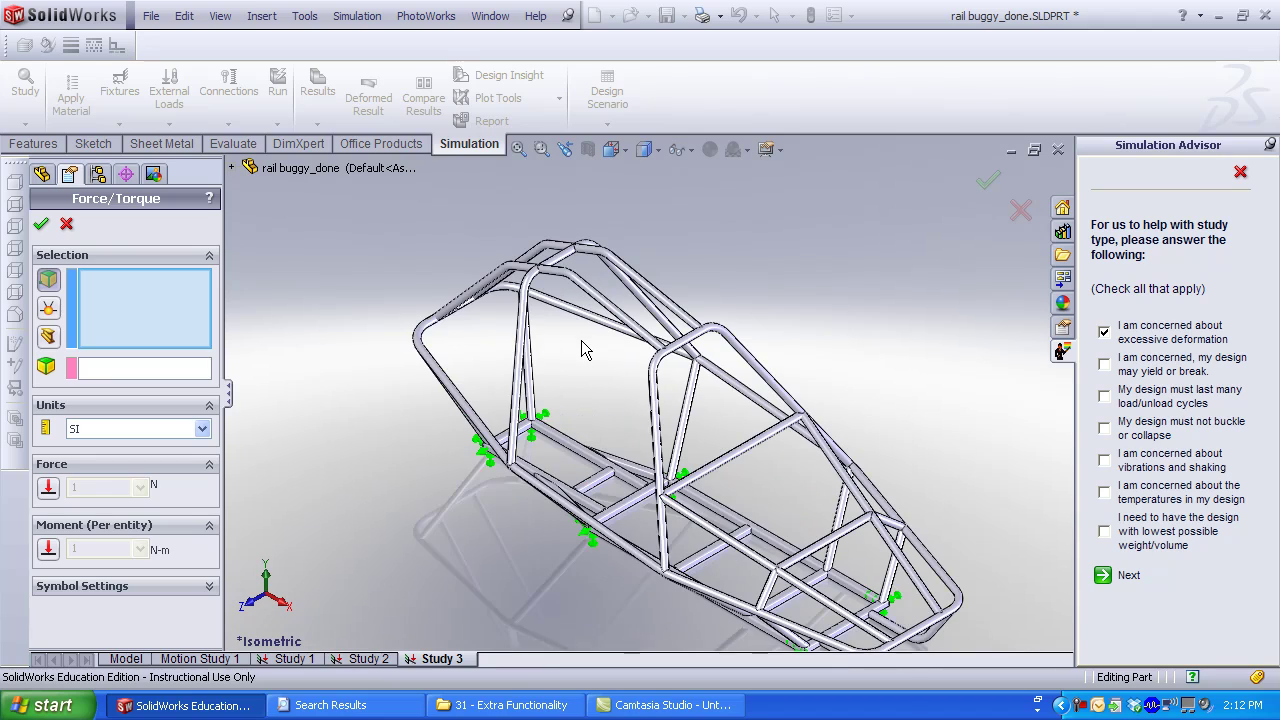
left_click(49, 309)
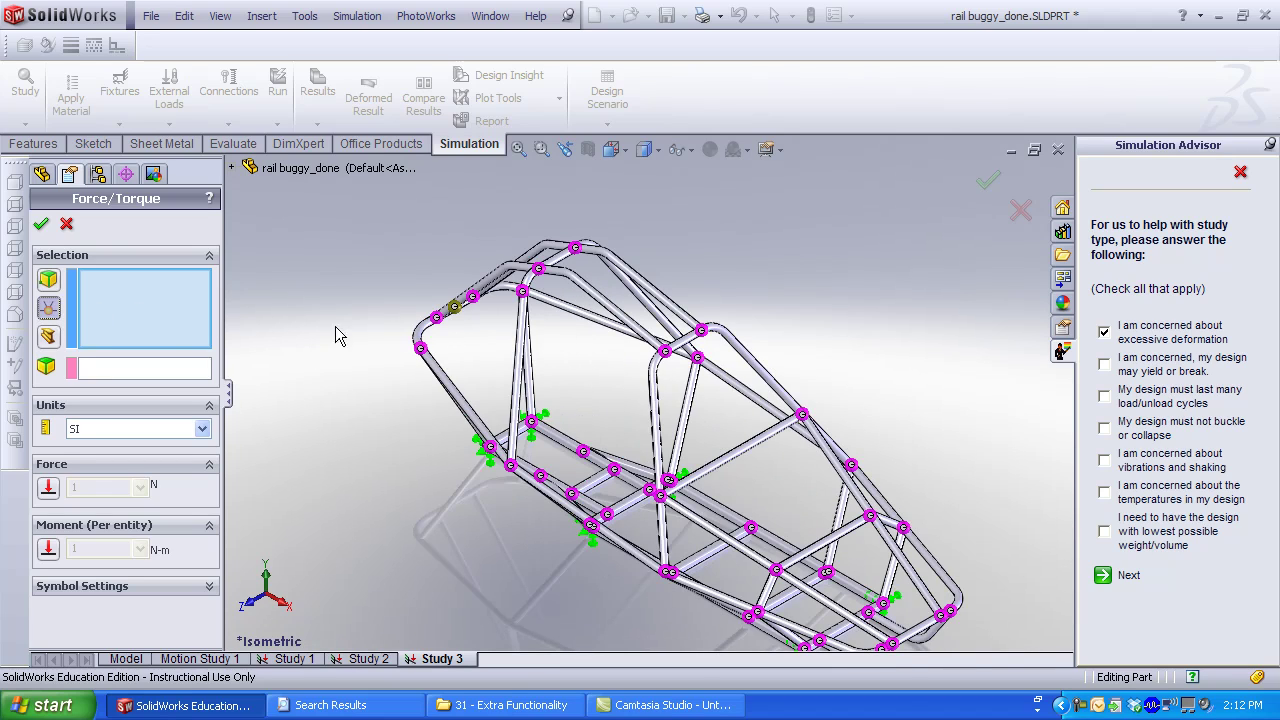
left_click(523, 292)
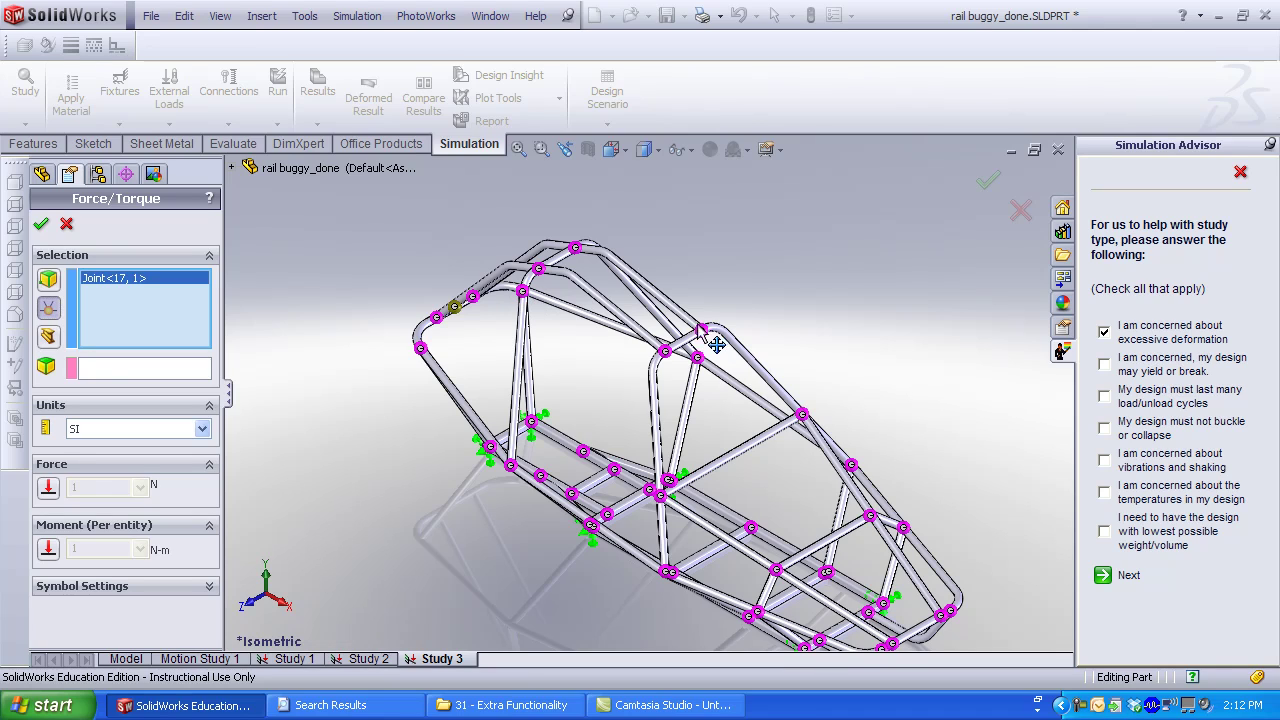
left_click(665, 351)
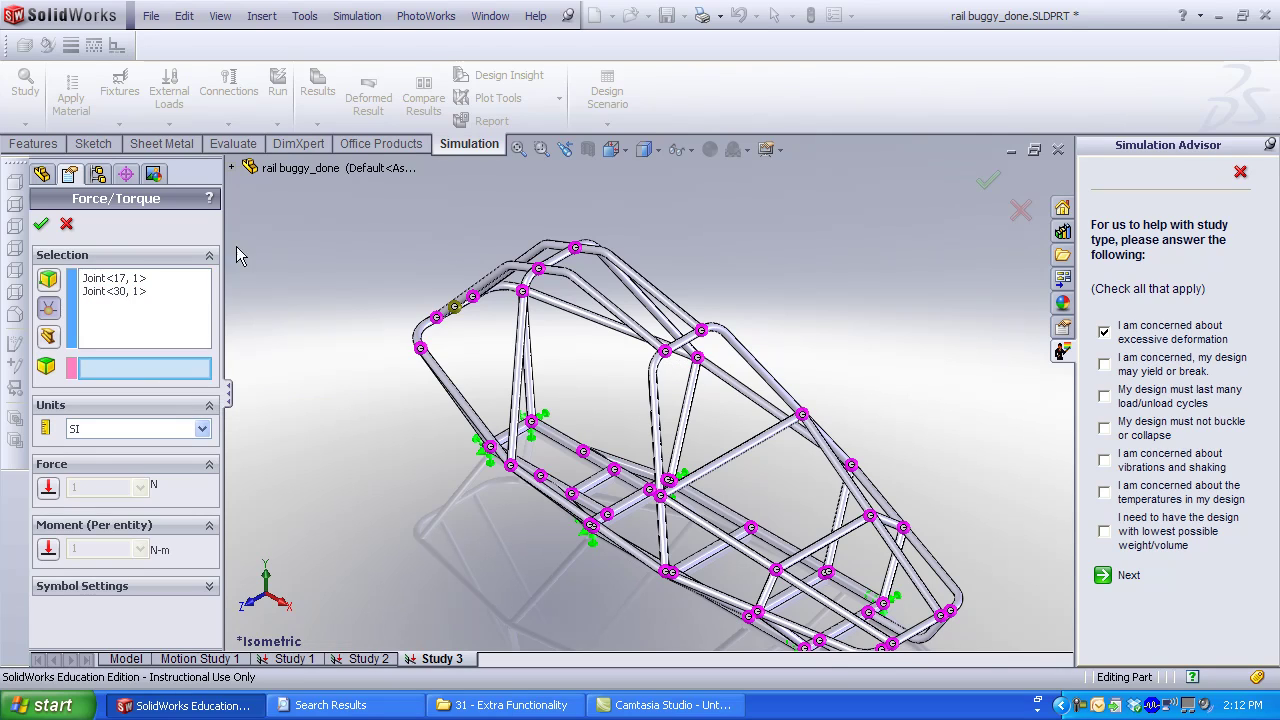
left_click(232, 168)
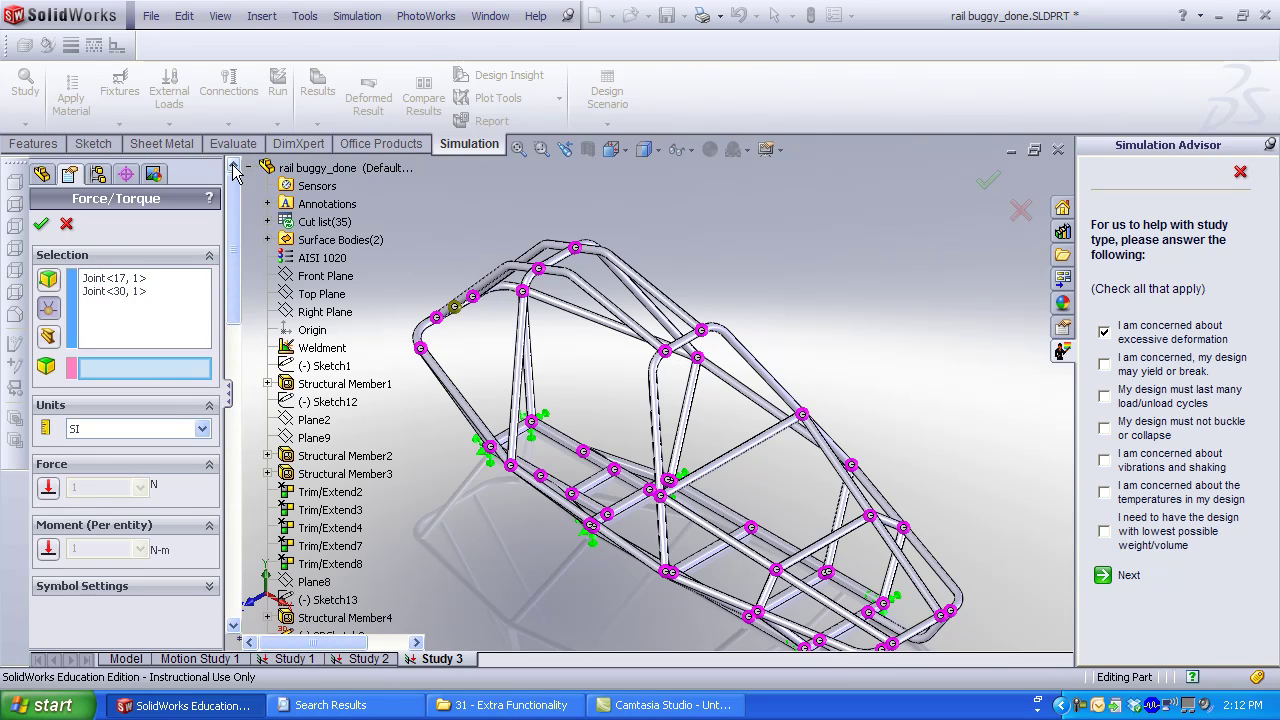
Set the force to 1000 lb normal to Front Plane, using English (IPS) units
left_click(325, 276)
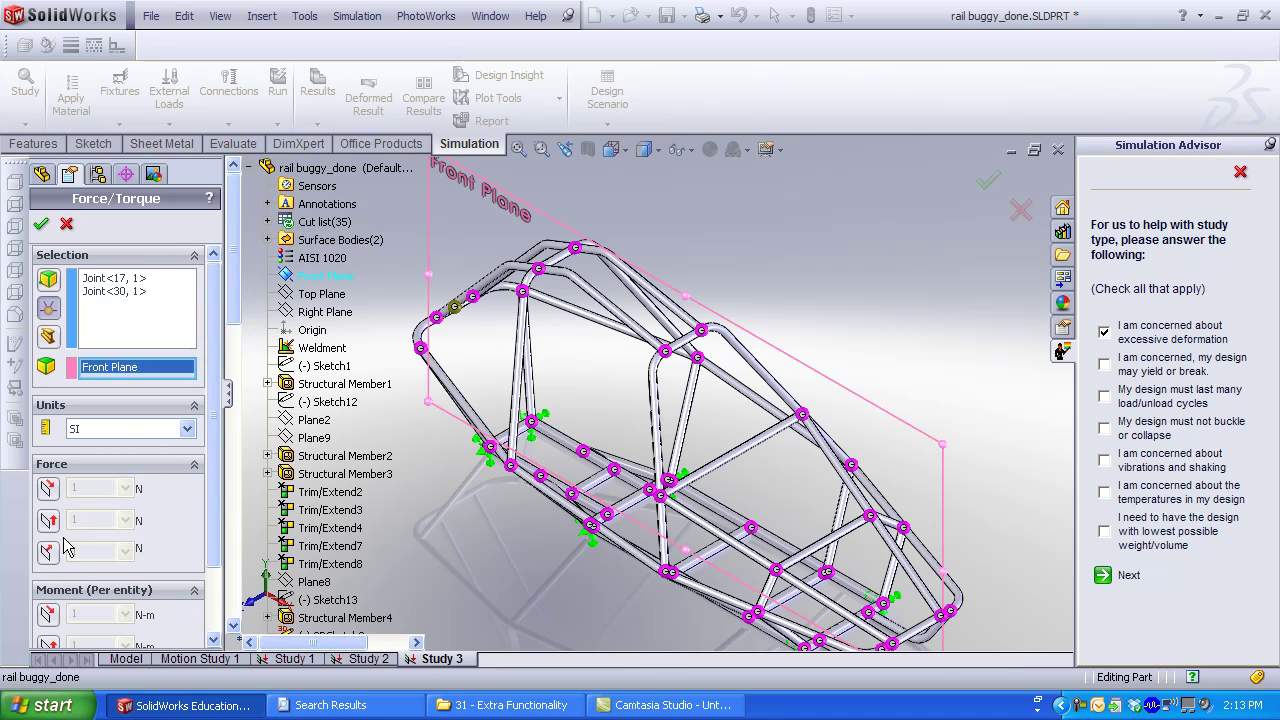
left_click(128, 428)
left_click(100, 458)
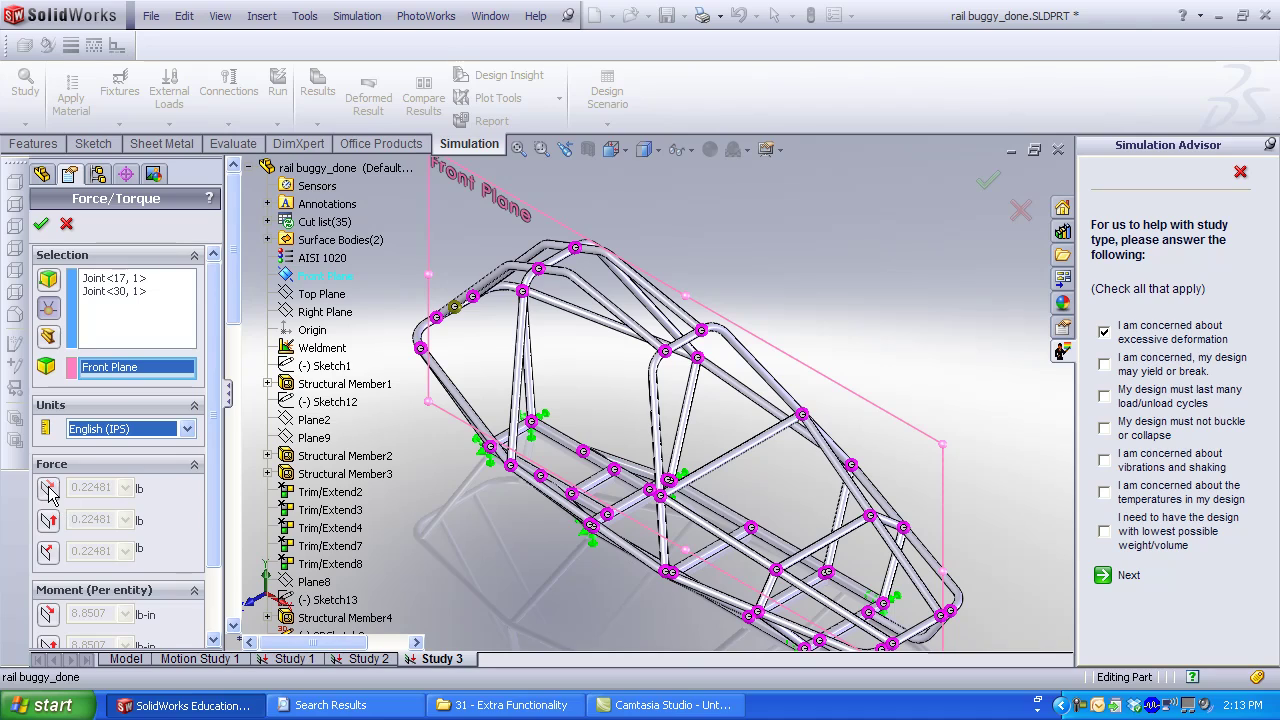
left_click(48, 550)
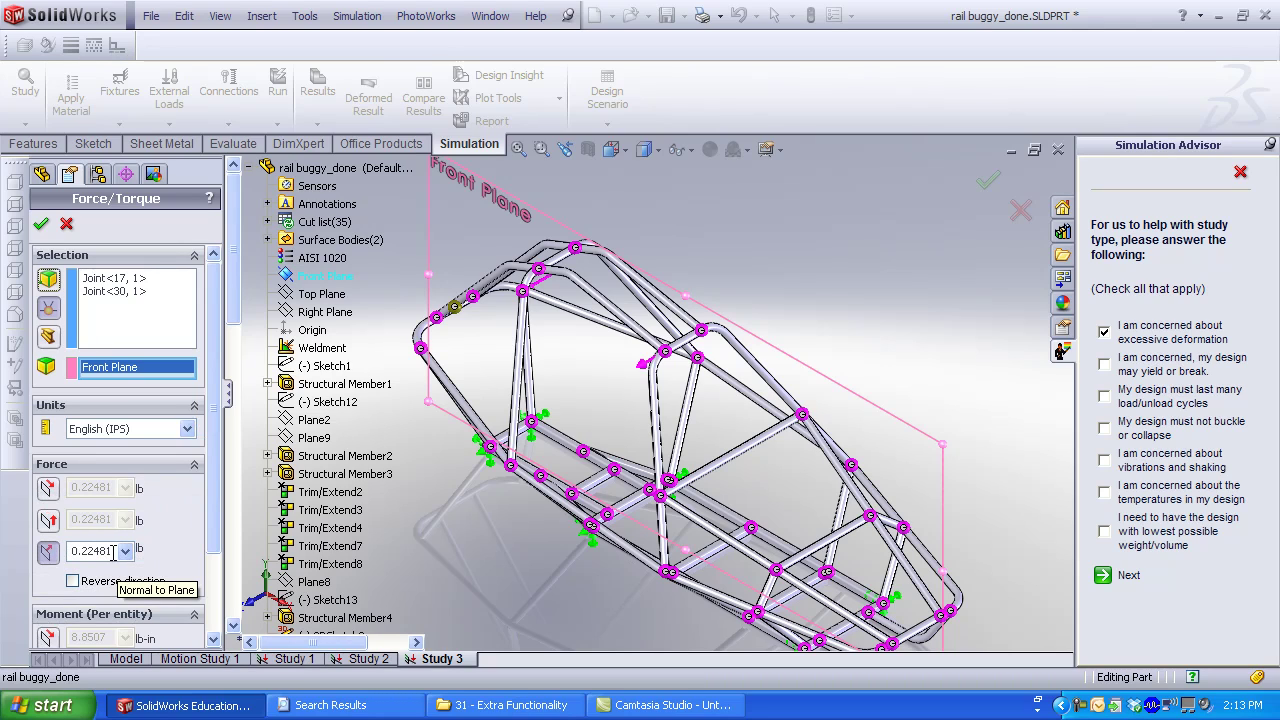
double_click(108, 551)
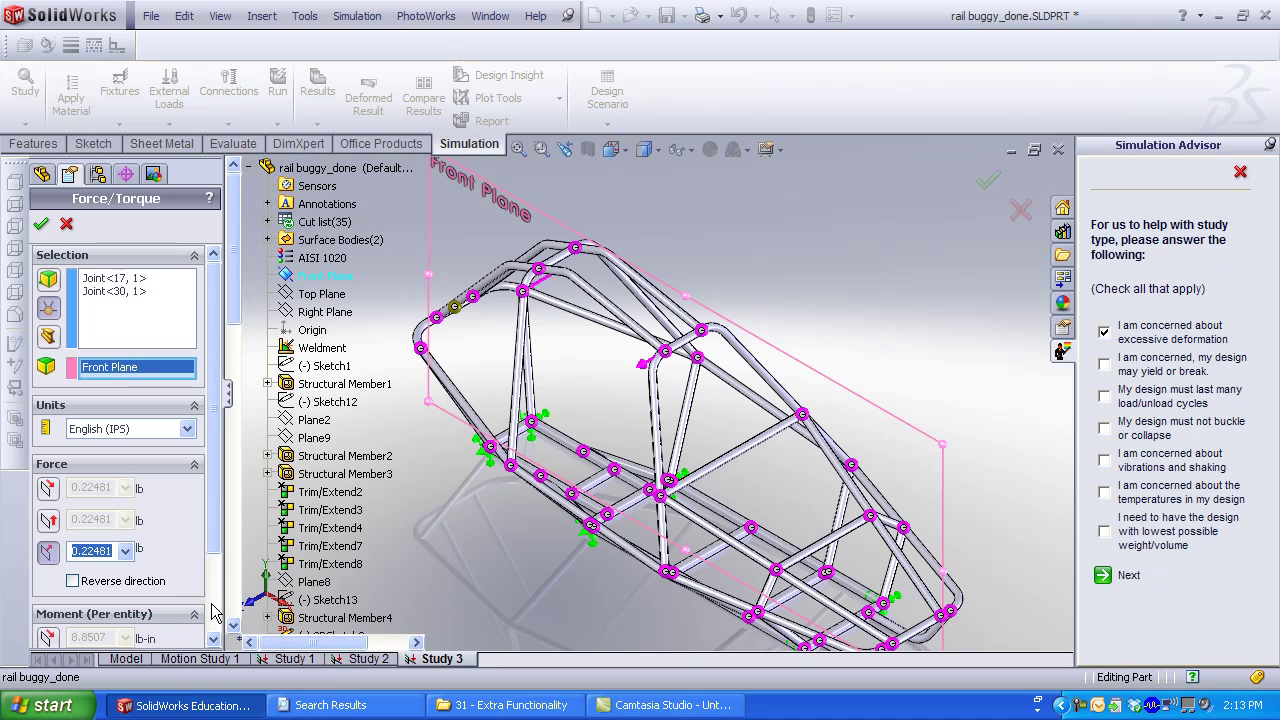
type("200")
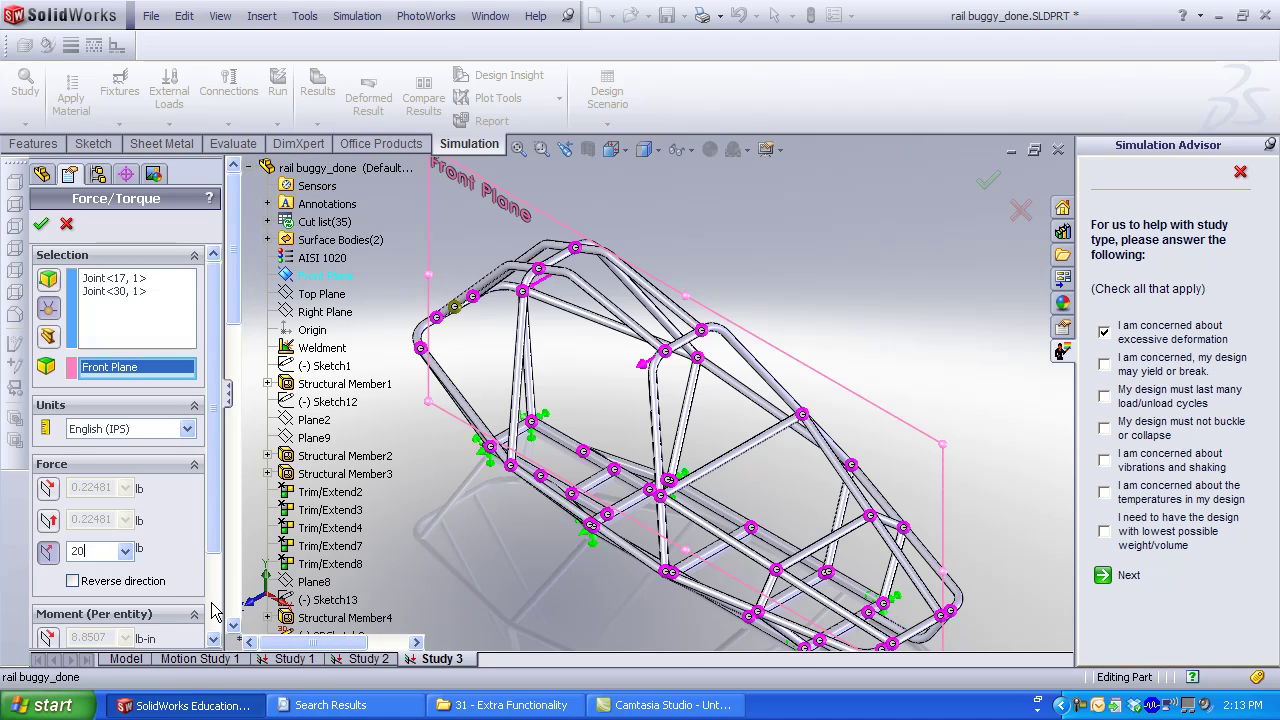
key("BackSpace")
type("1000")
scroll(195, 625, "down", 3)
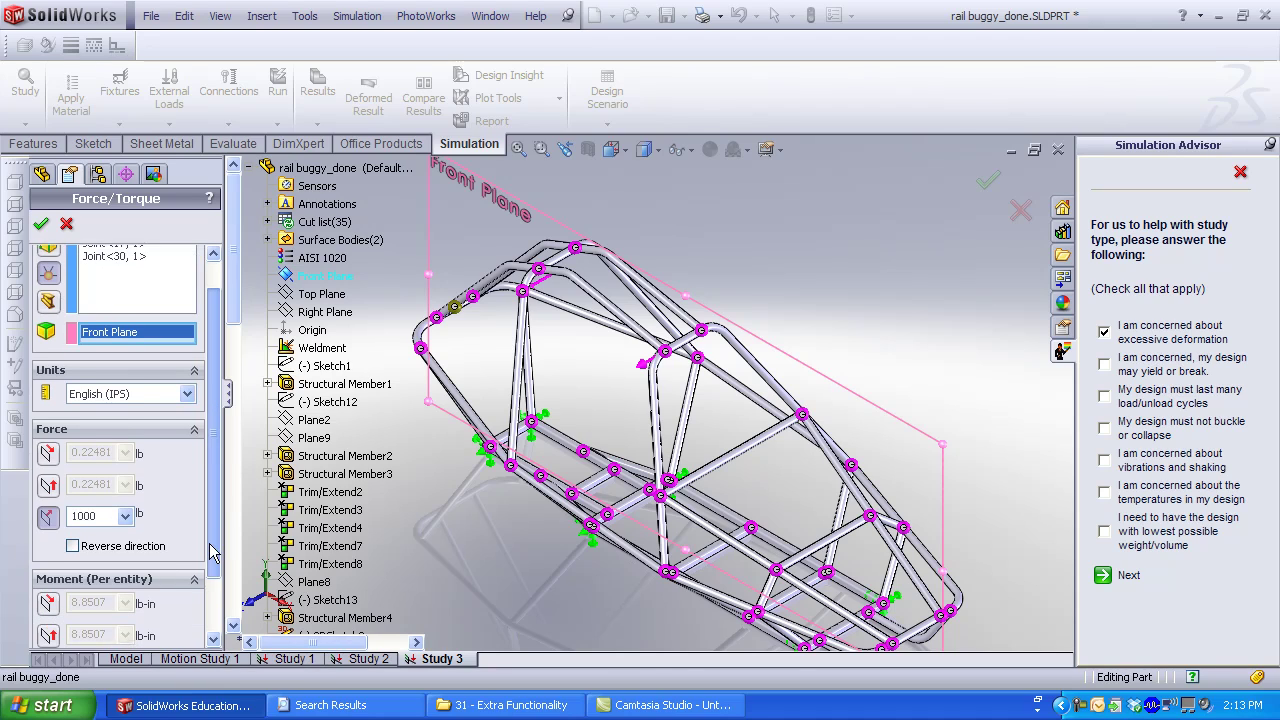
Confirm the force load, adding Force/Torque-1 under External Loads
left_click(41, 224)
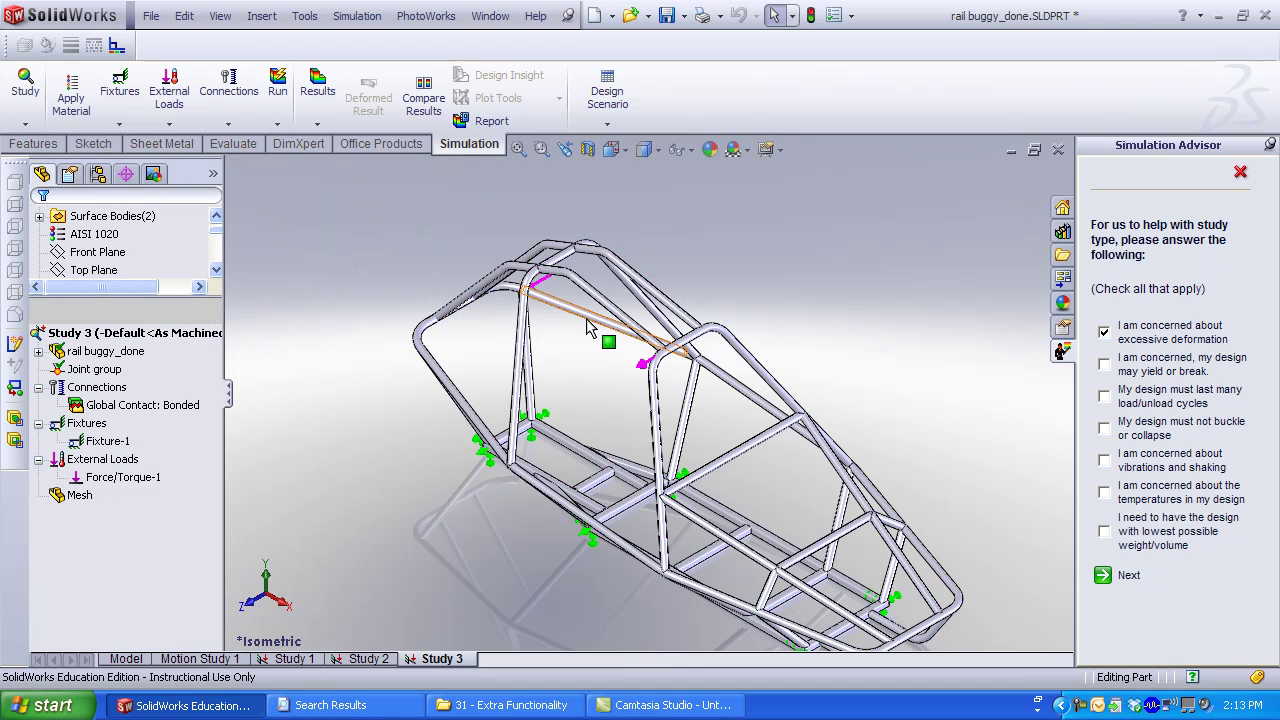
scroll(512, 281, "down", 3)
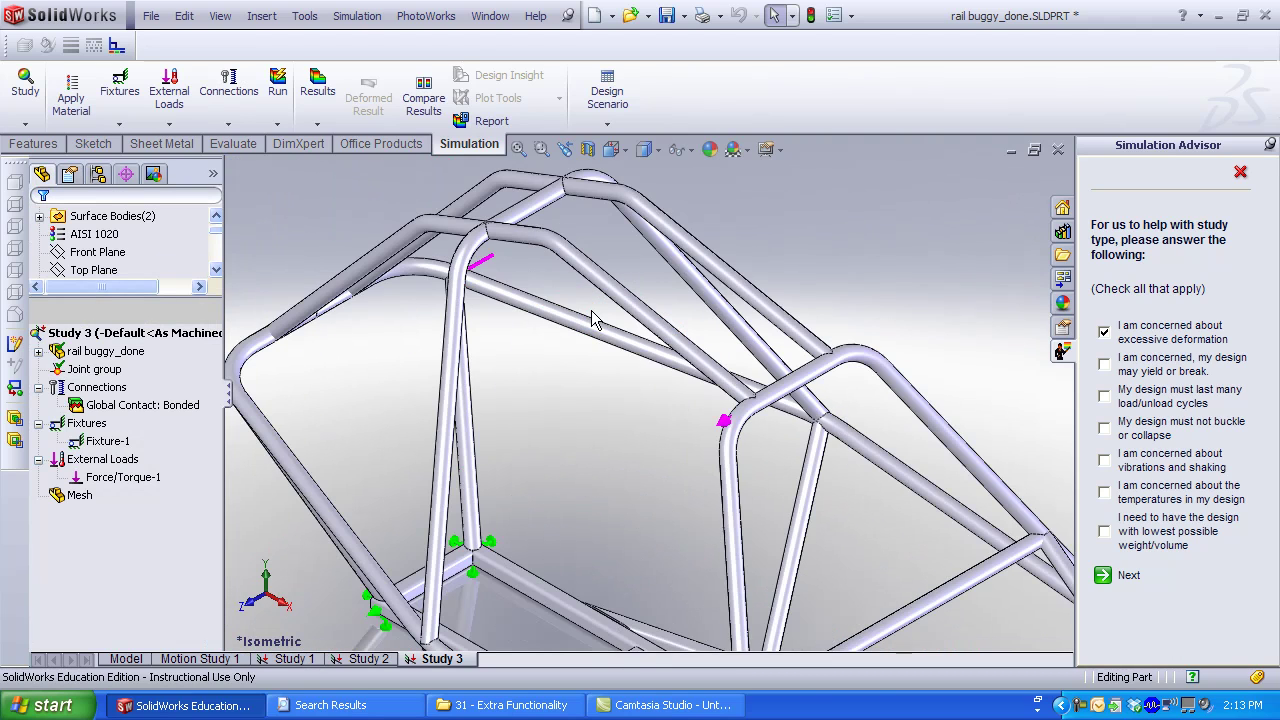
scroll(512, 281, "up", 5)
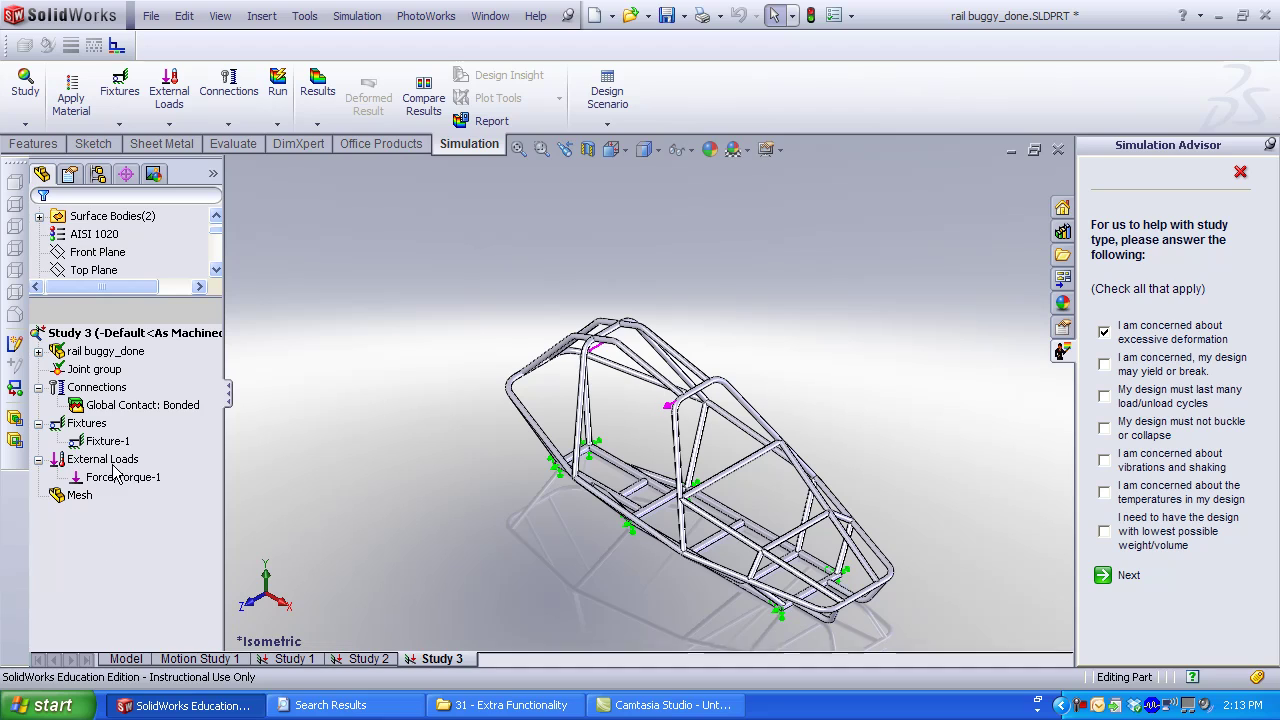
Reopen Force/Torque-1's definition for review and close it unchanged
right_click(125, 478)
left_click(255, 541)
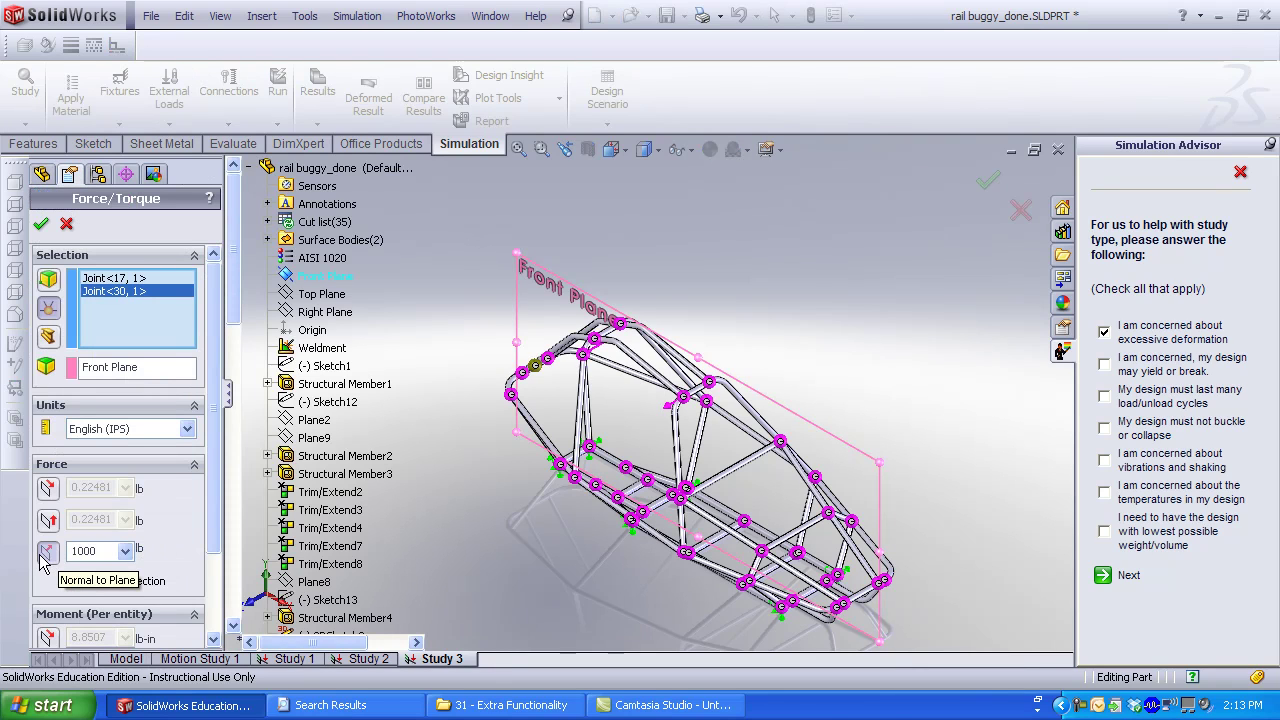
left_click(41, 224)
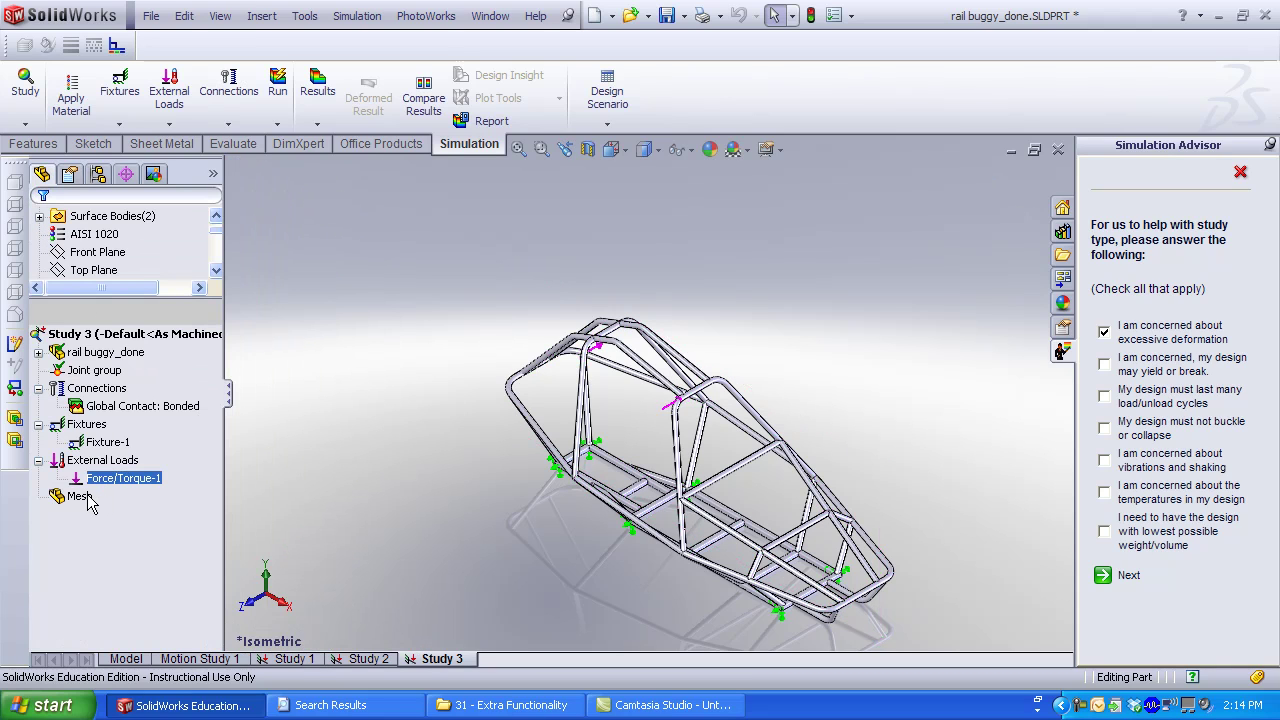
Run Study 3 to produce Stress1 and Displacement1, then open Stress1's result options
right_click(132, 336)
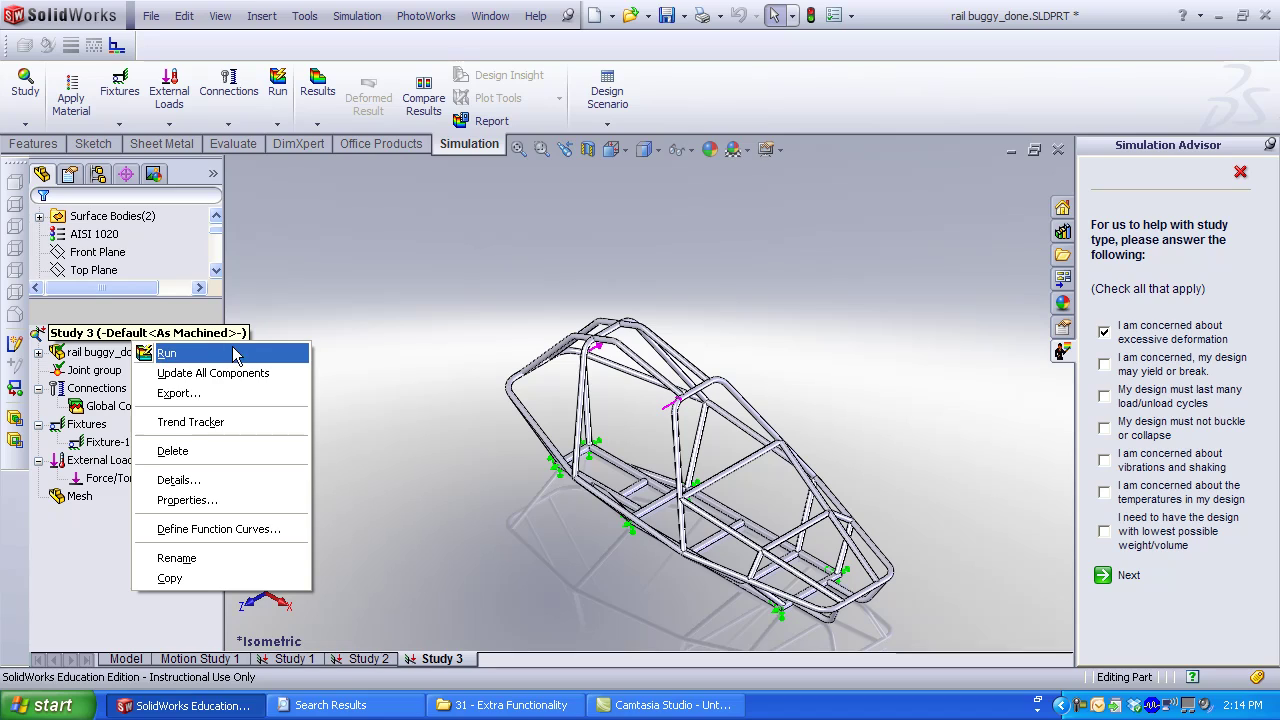
left_click(166, 353)
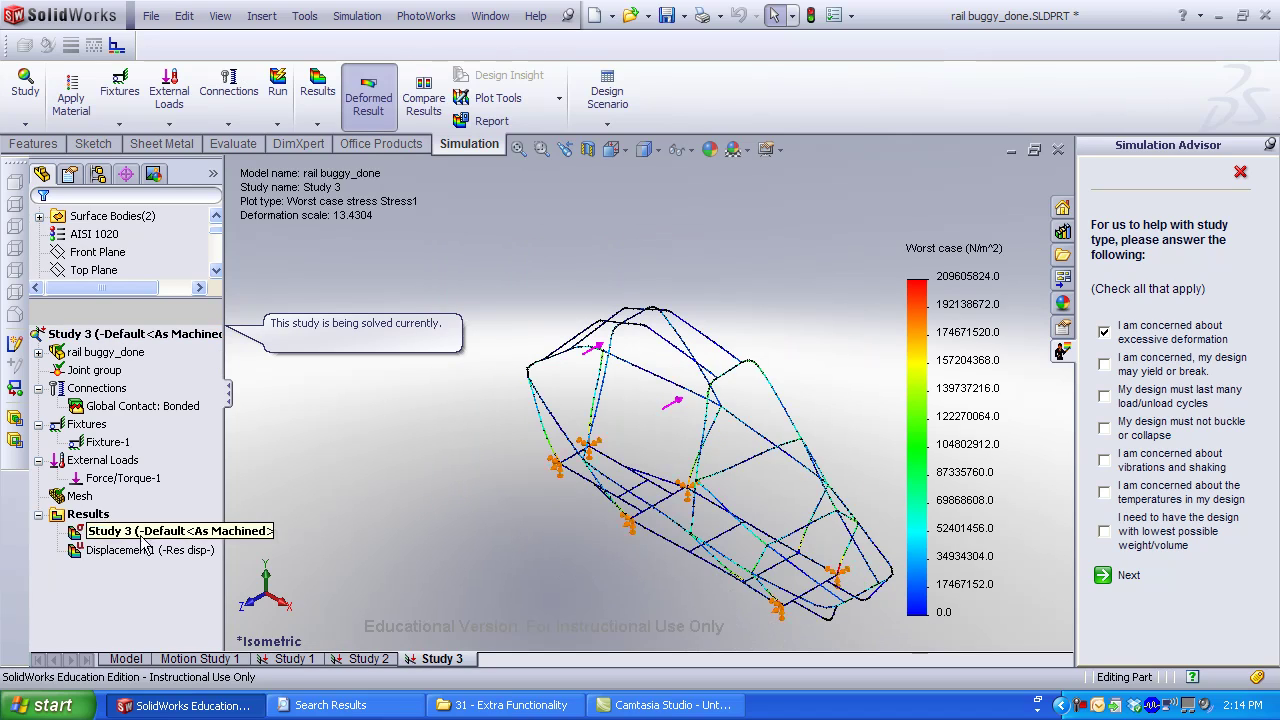
right_click(88, 536)
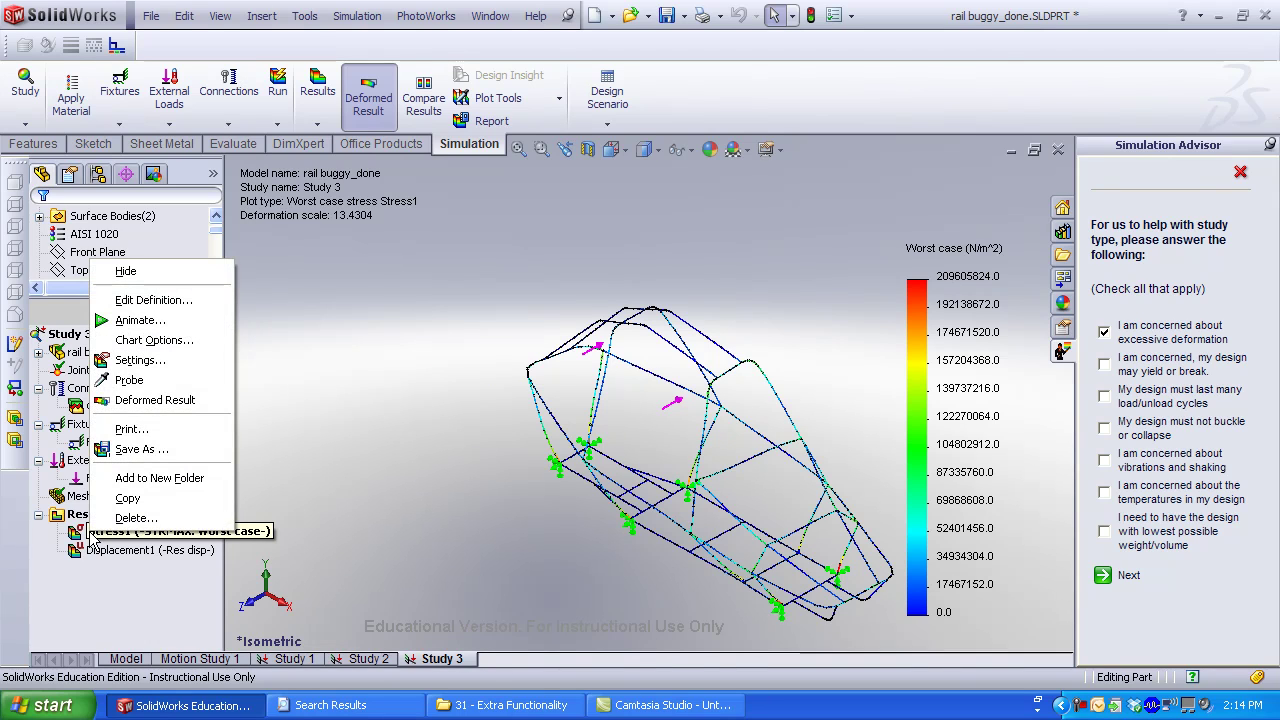
left_click(138, 320)
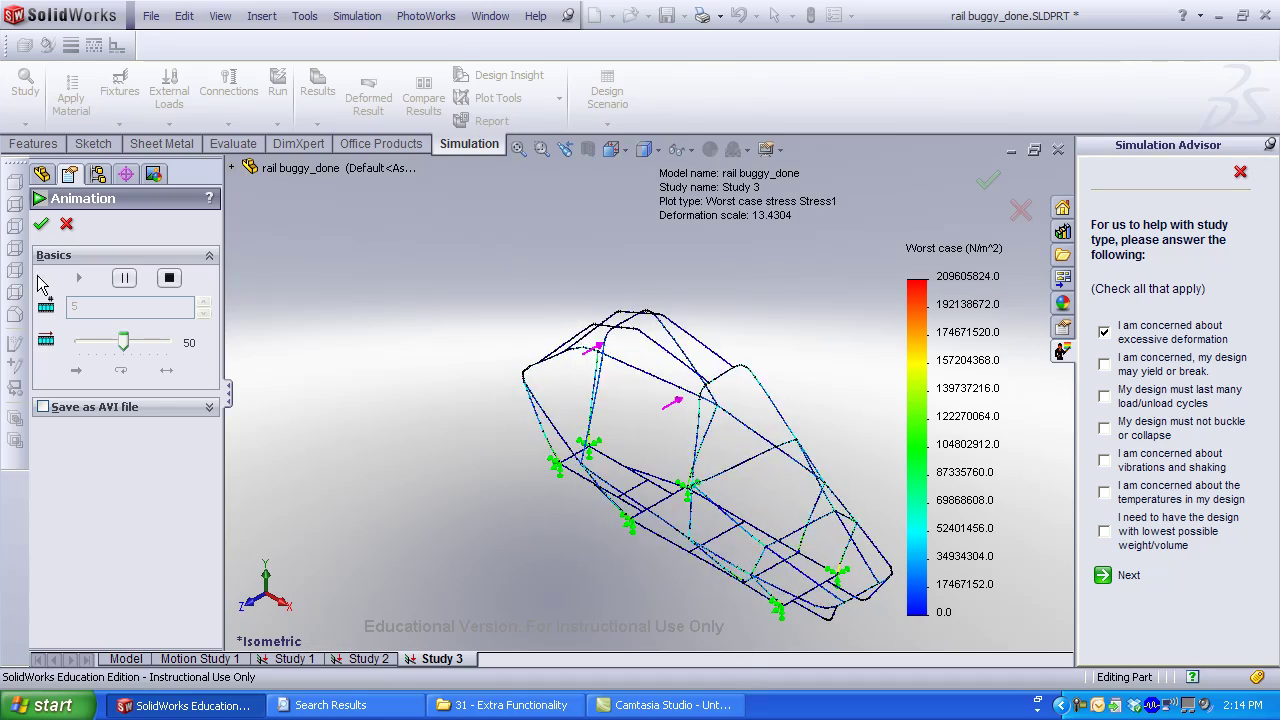
left_click(41, 224)
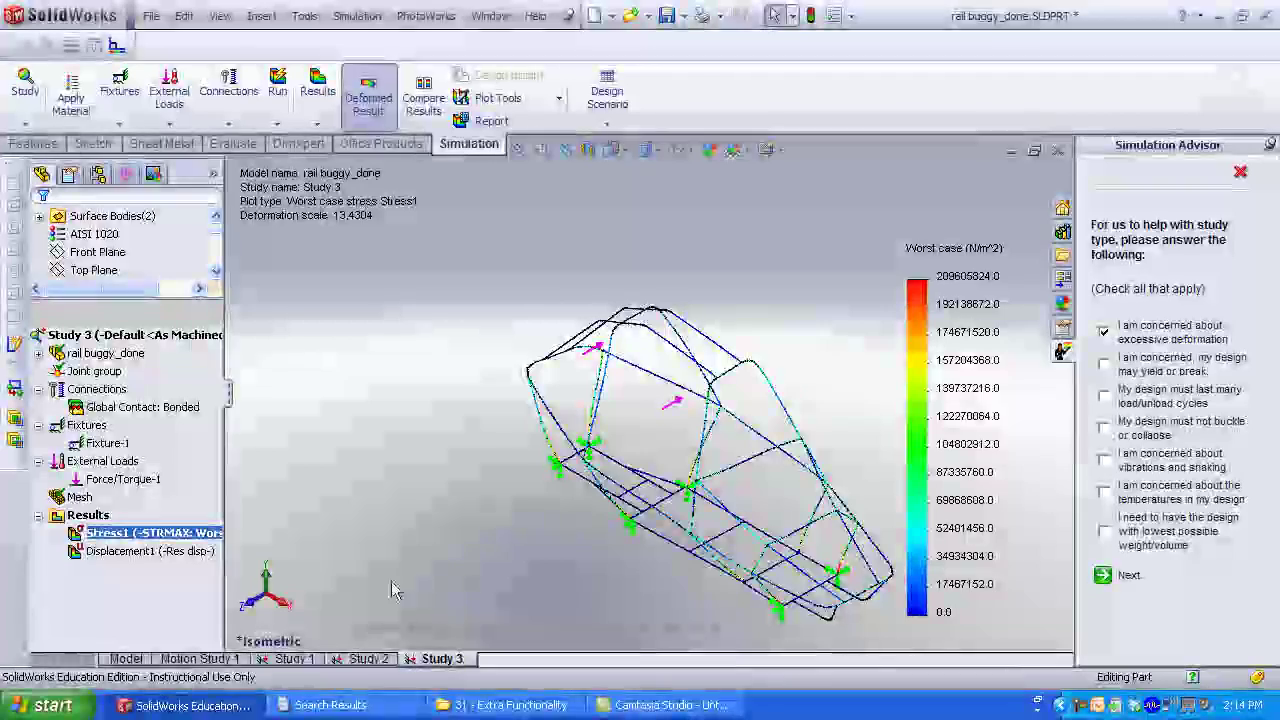